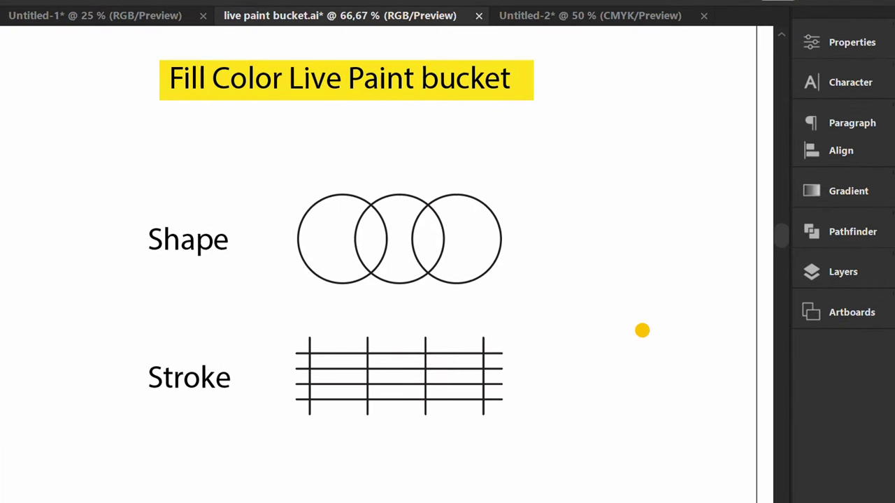
- Open the Swatches panel and move it closer to the artwork
click(317, 20)
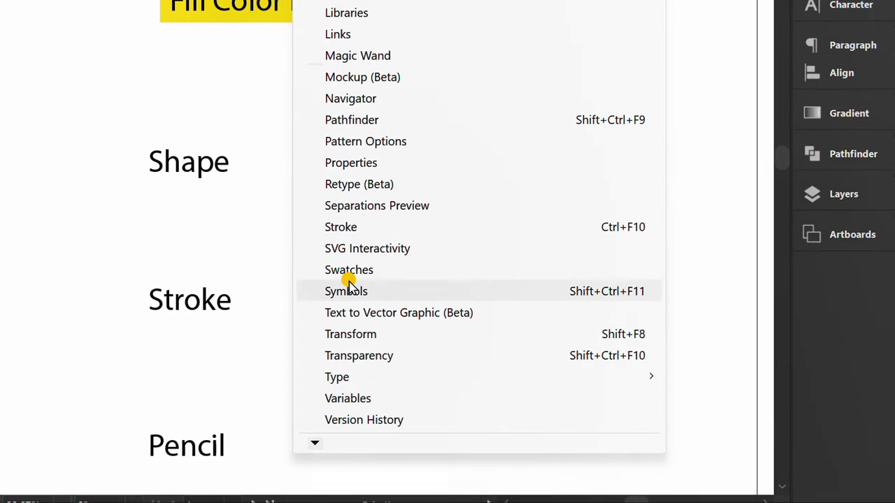
click(387, 270)
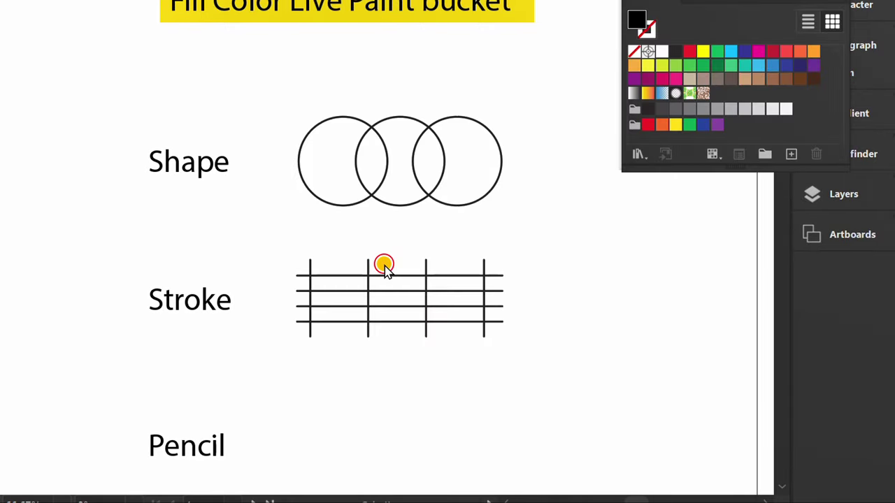
mouse_move(735, 30)
mouse_down()
mouse_move(689, 61)
mouse_move(653, 49)
mouse_move(657, 38)
mouse_up()
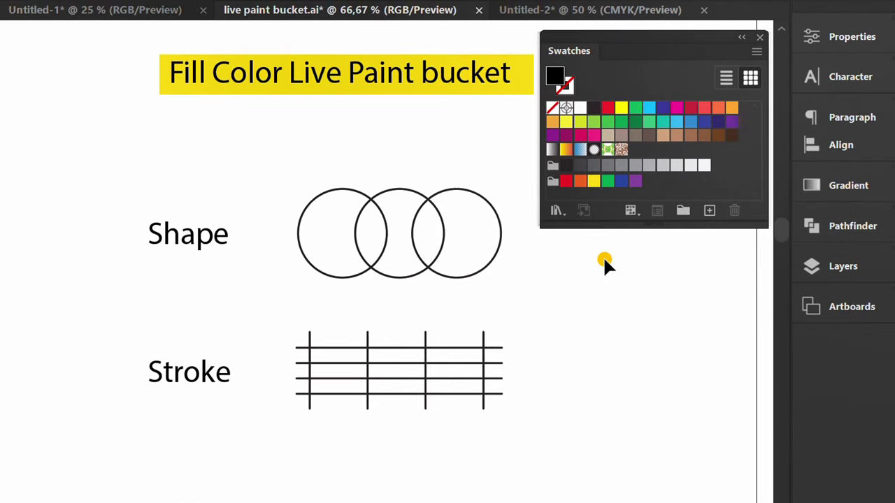
- Open the Nature > Flowers swatch library and dock it beneath Swatches
click(557, 213)
mouse_move(621, 321)
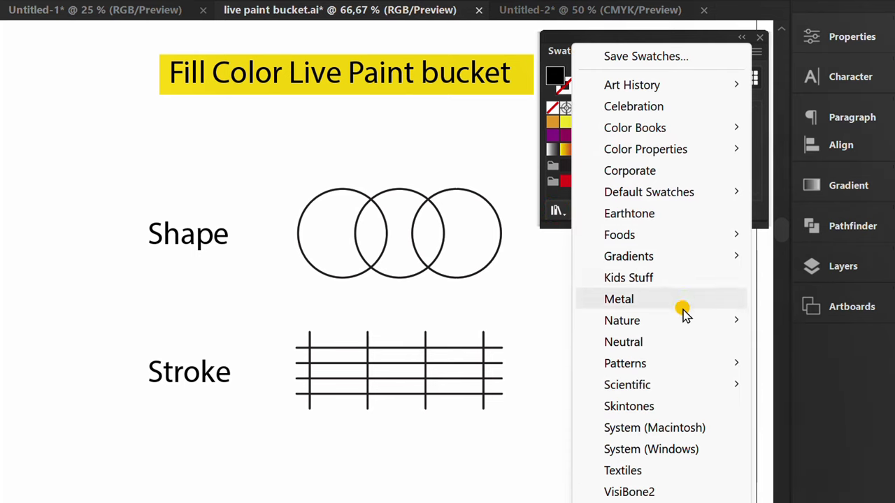
click(797, 343)
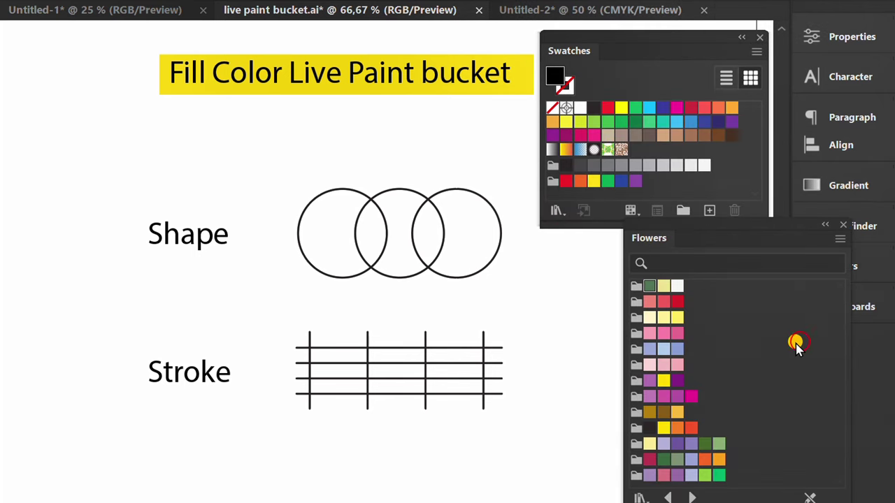
mouse_move(743, 228)
mouse_down()
mouse_move(670, 242)
mouse_move(659, 230)
mouse_up()
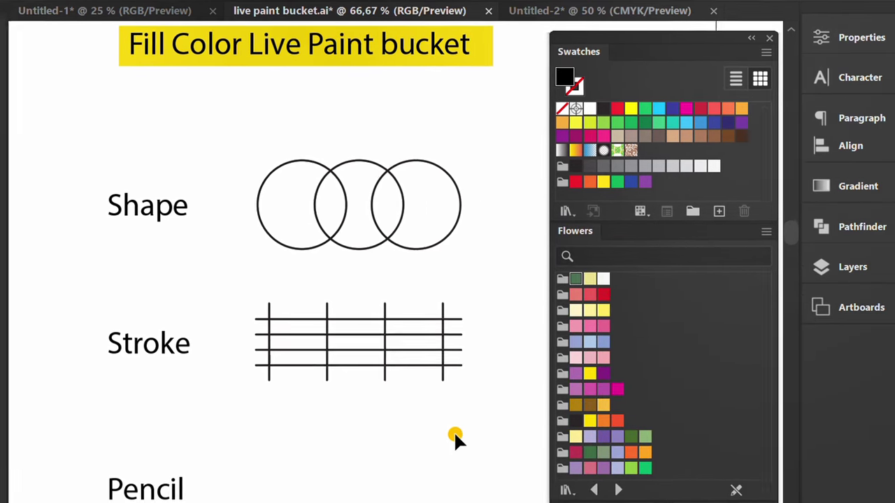
drag(20, 240, 69, 233)
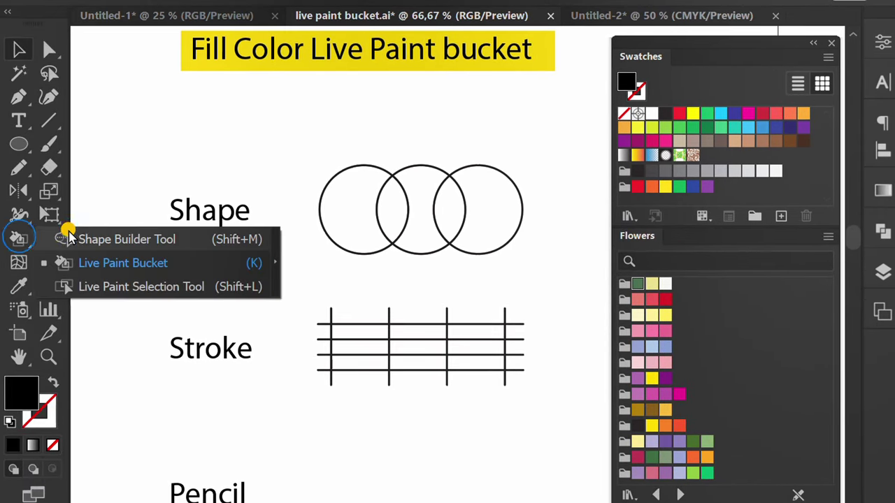
click(132, 266)
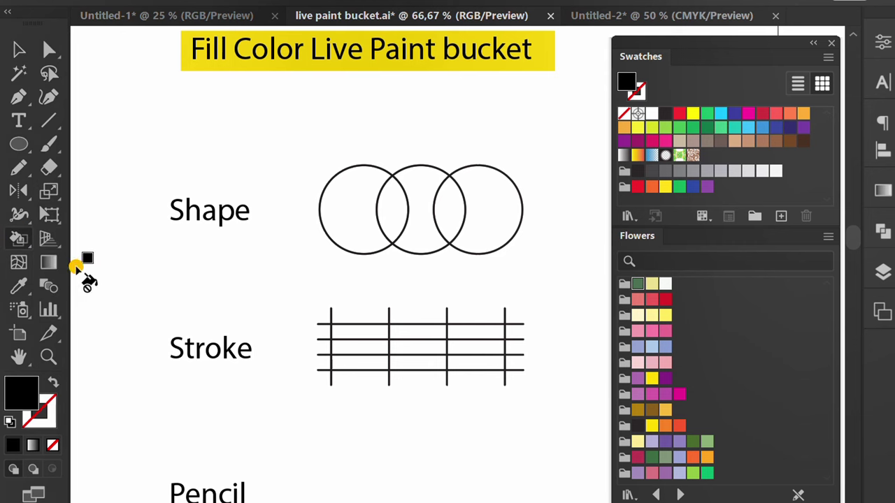
double_click(18, 238)
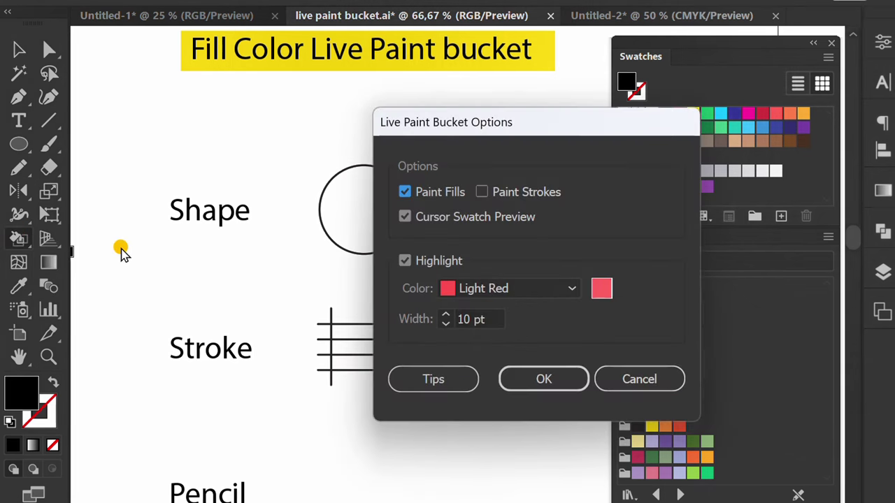
drag(516, 123, 451, 115)
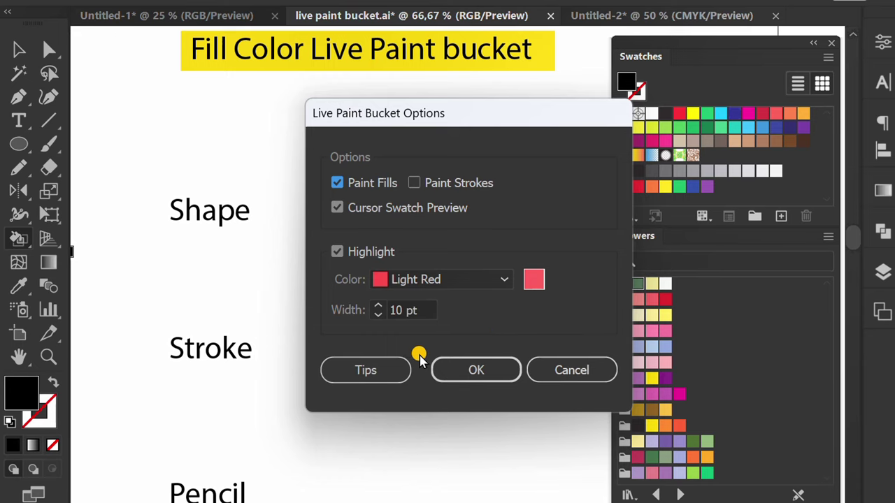
click(376, 370)
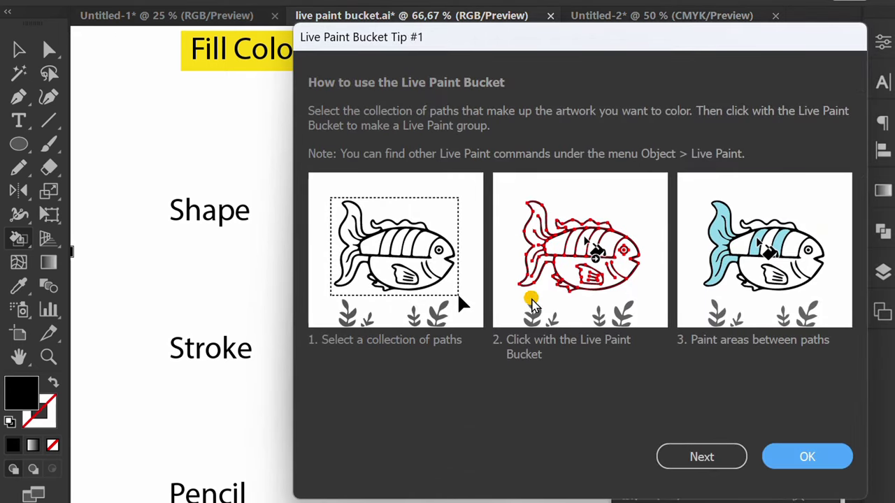
click(698, 456)
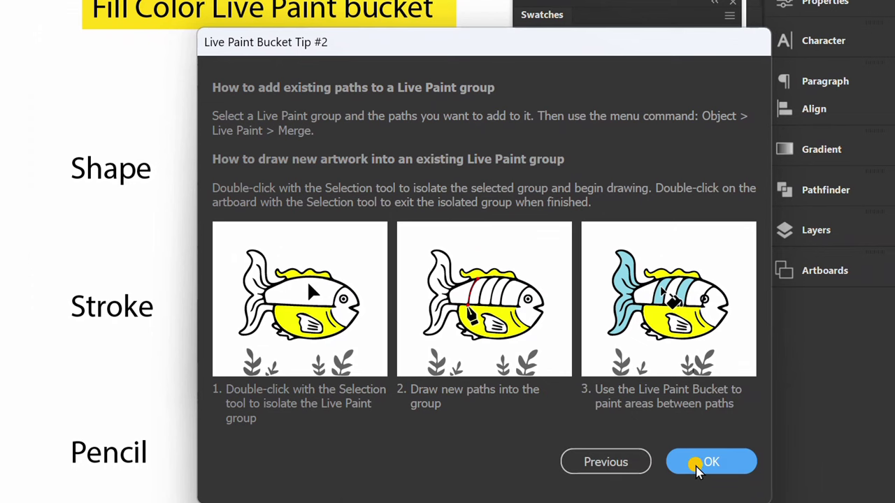
click(699, 464)
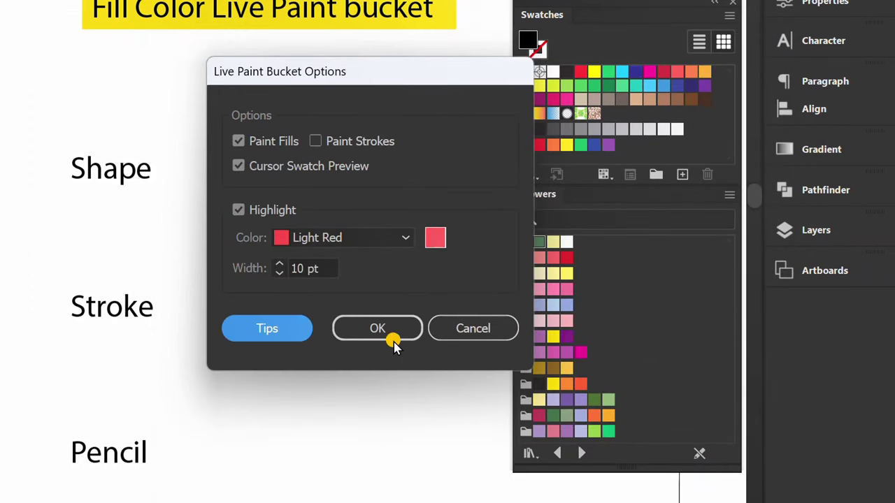
click(391, 343)
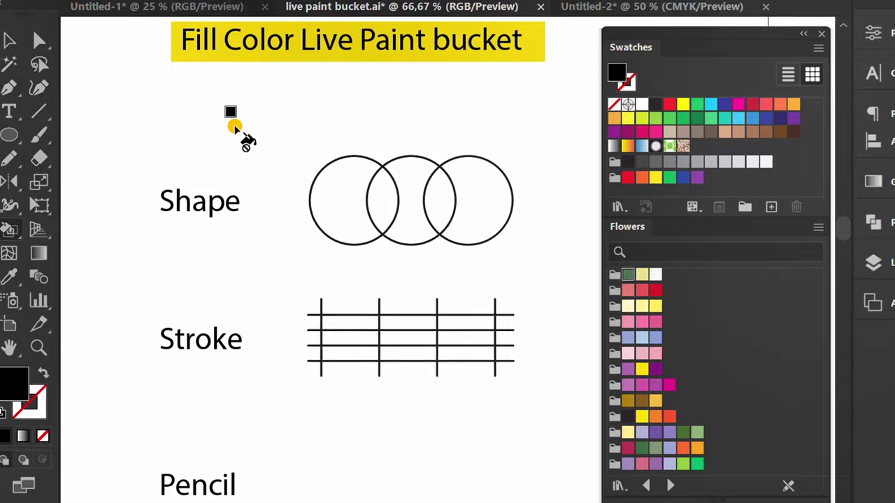
key(v)
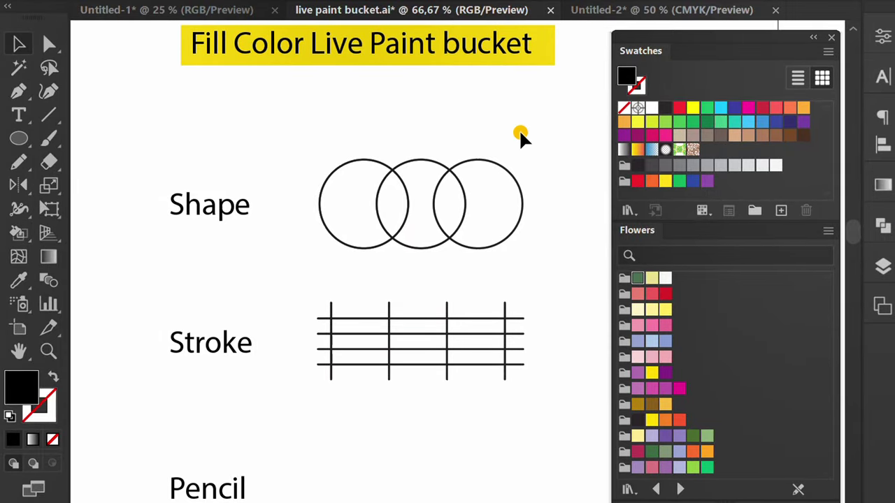
- Select the three circles and paint them yellow with the Live Paint Bucket
drag(521, 136, 348, 269)
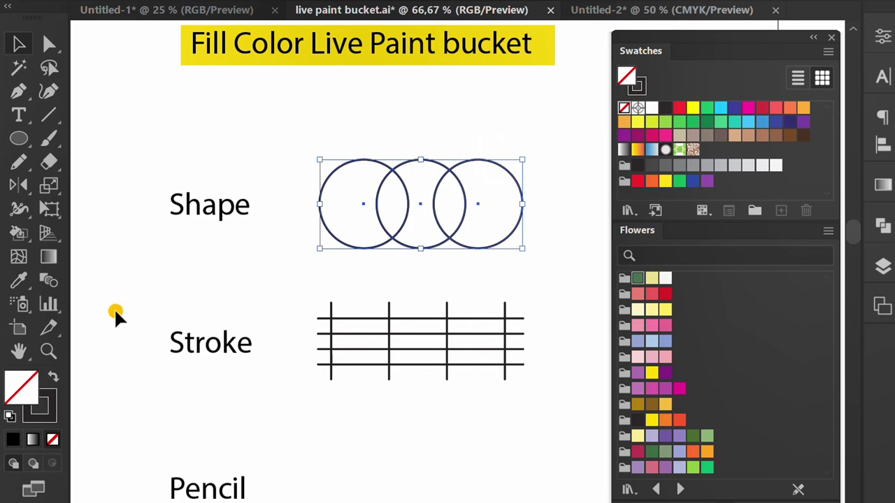
drag(20, 240, 110, 259)
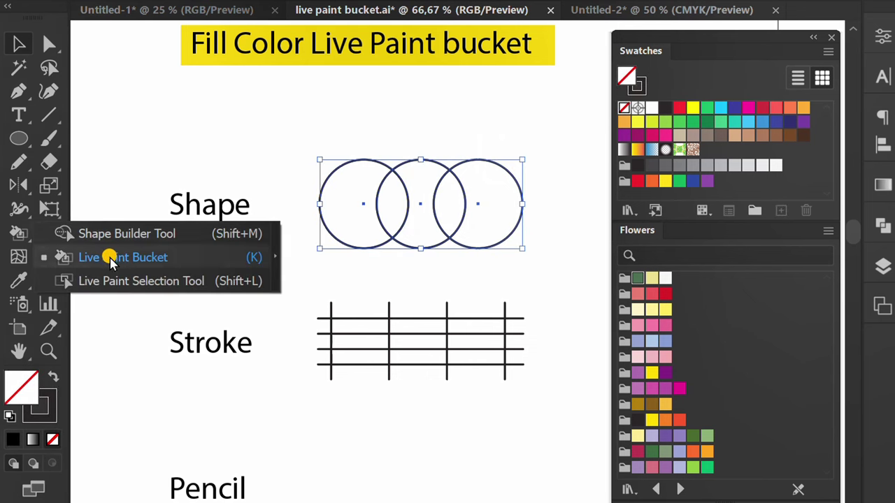
click(147, 259)
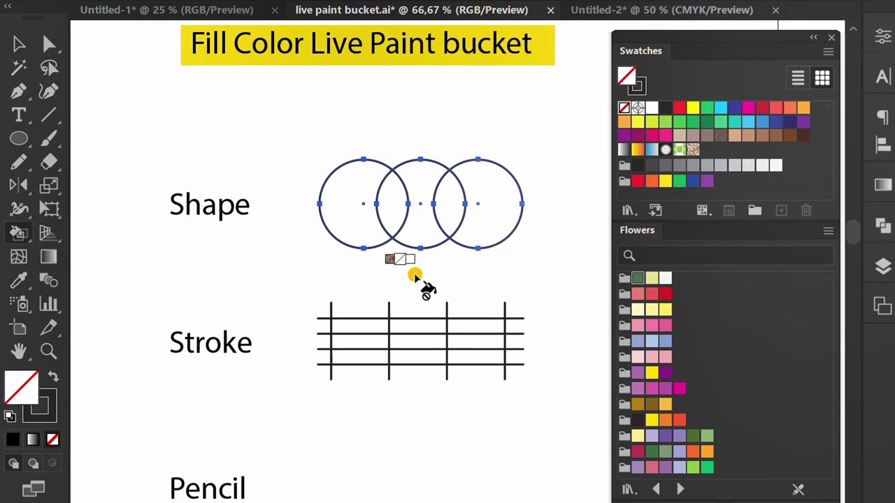
click(637, 123)
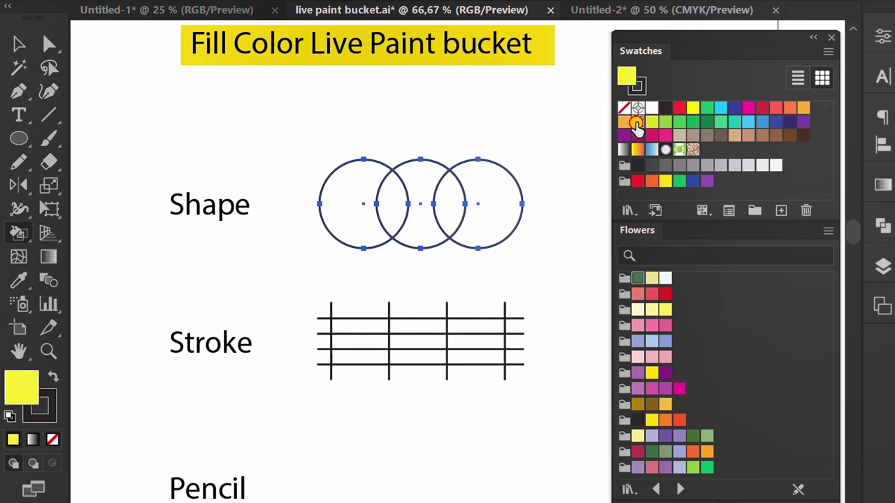
click(356, 191)
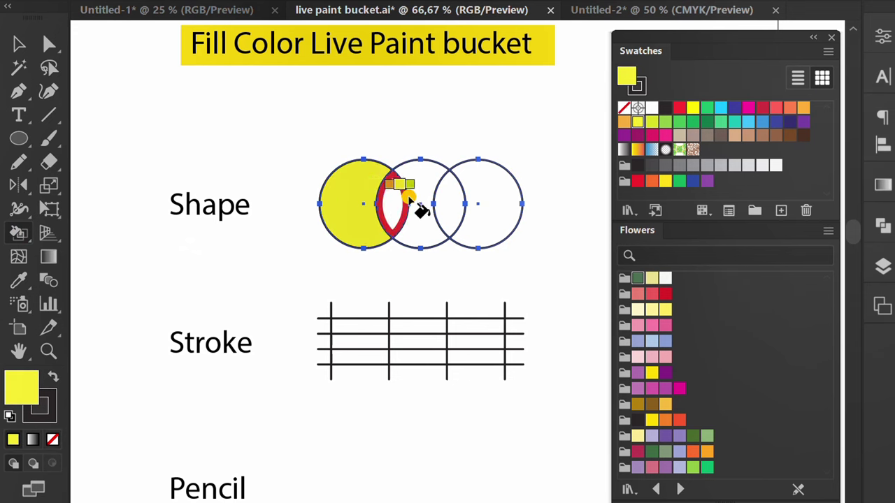
click(409, 198)
click(488, 187)
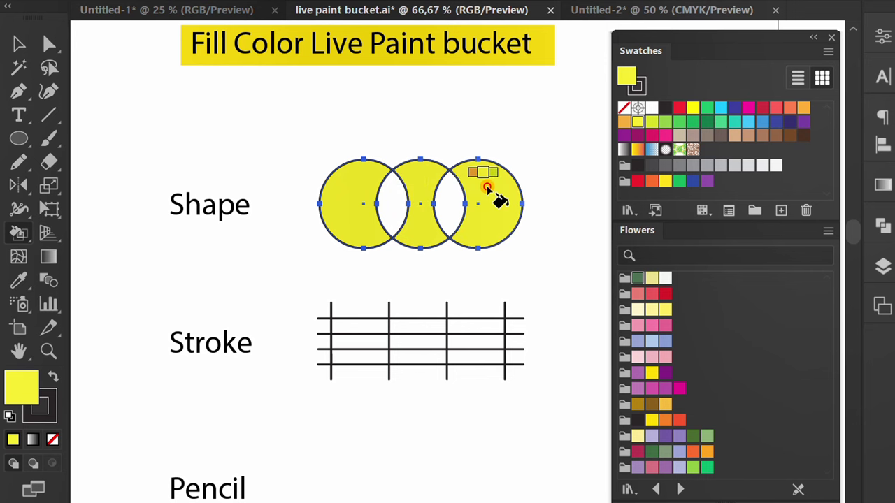
- Fill the two circle overlap areas lime green, then deselect
click(651, 122)
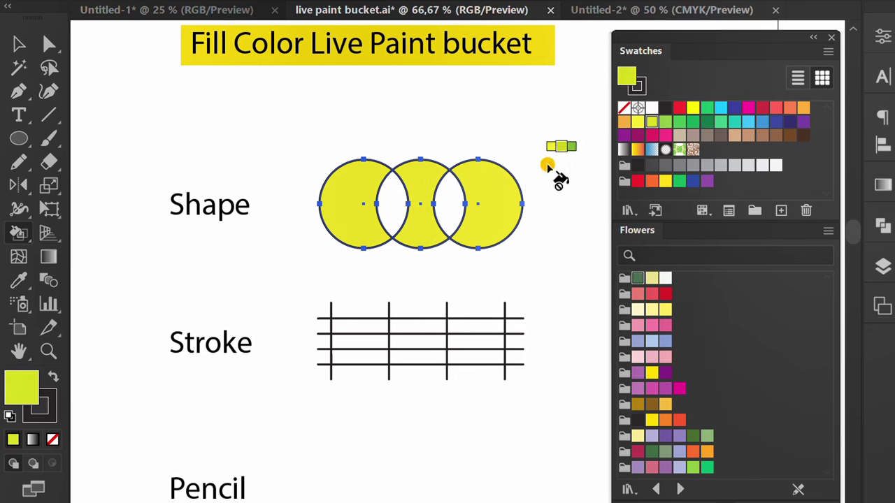
click(390, 197)
click(445, 196)
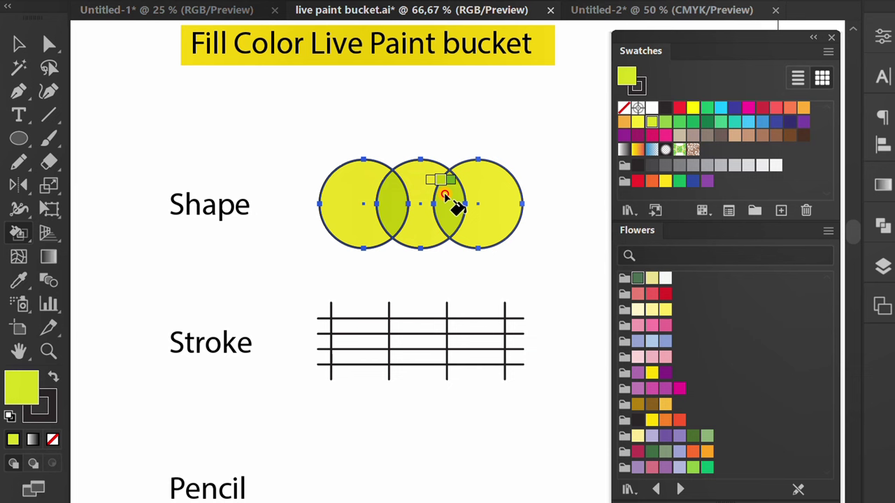
key(v)
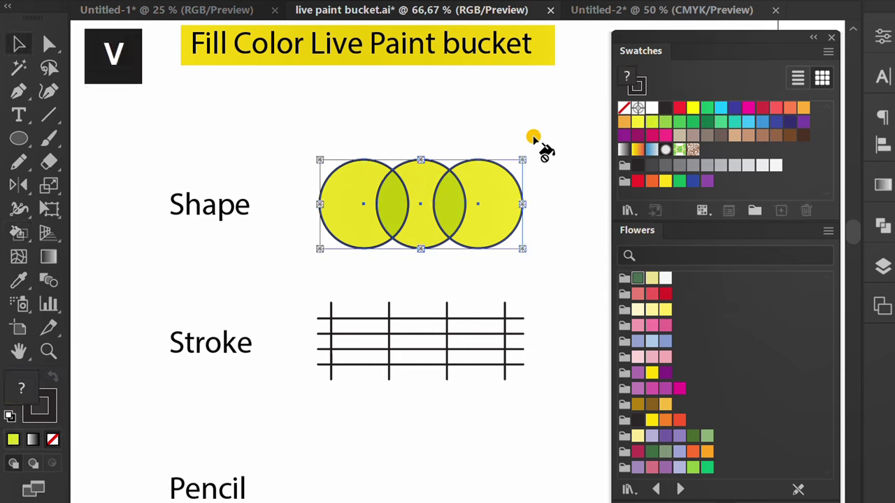
click(559, 256)
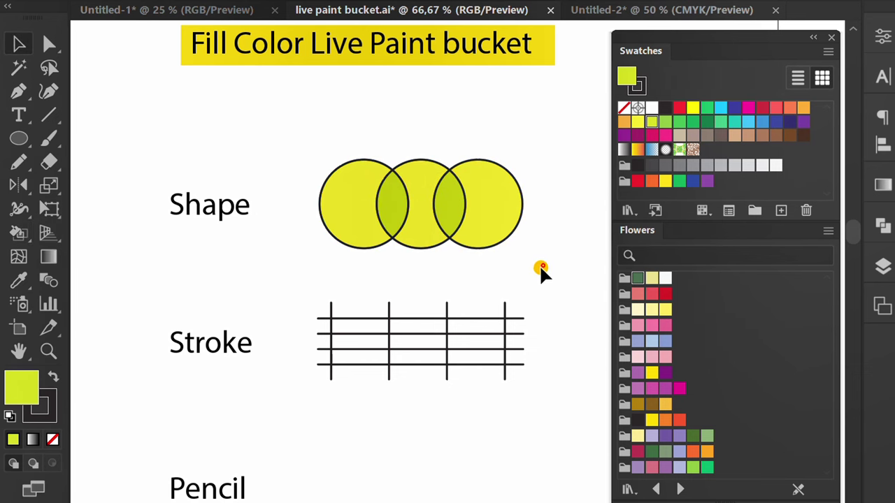
- Select the line grid and paint five of its cells red
drag(541, 268, 300, 416)
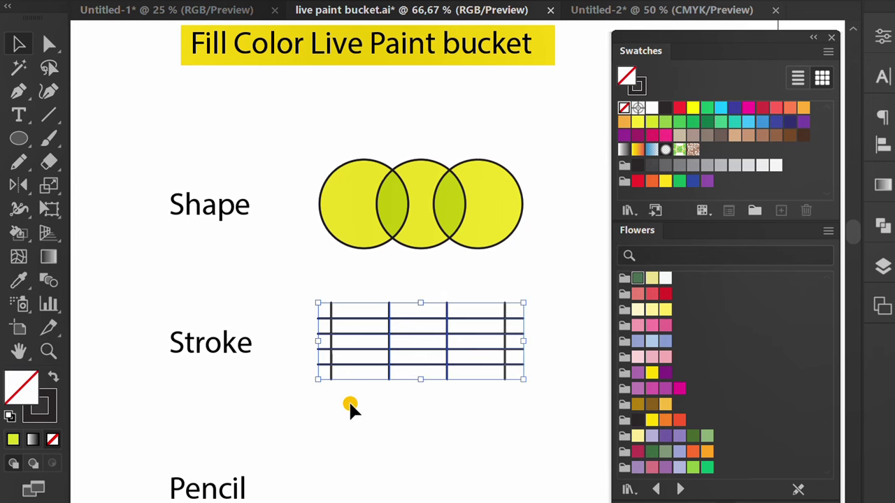
key(k)
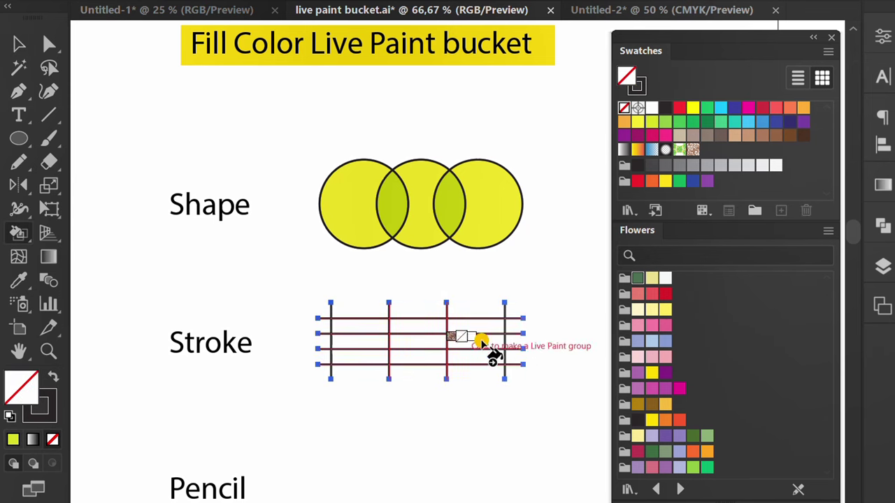
click(635, 183)
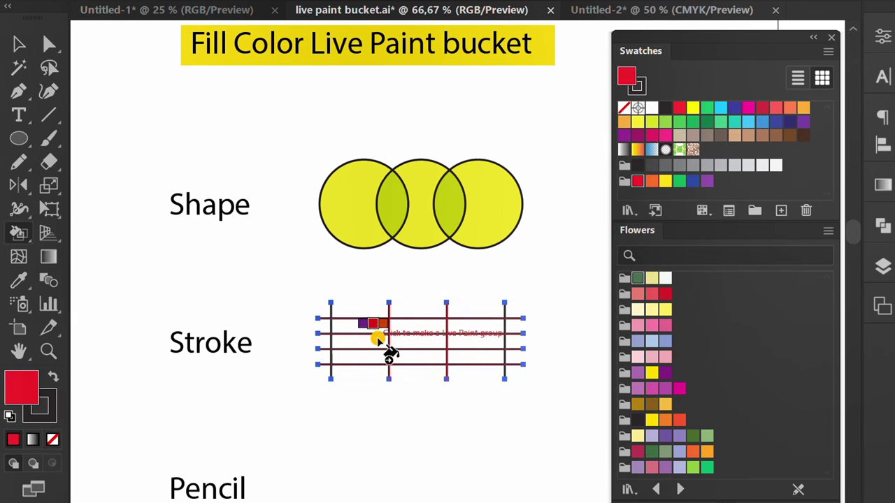
click(377, 326)
click(417, 341)
click(475, 357)
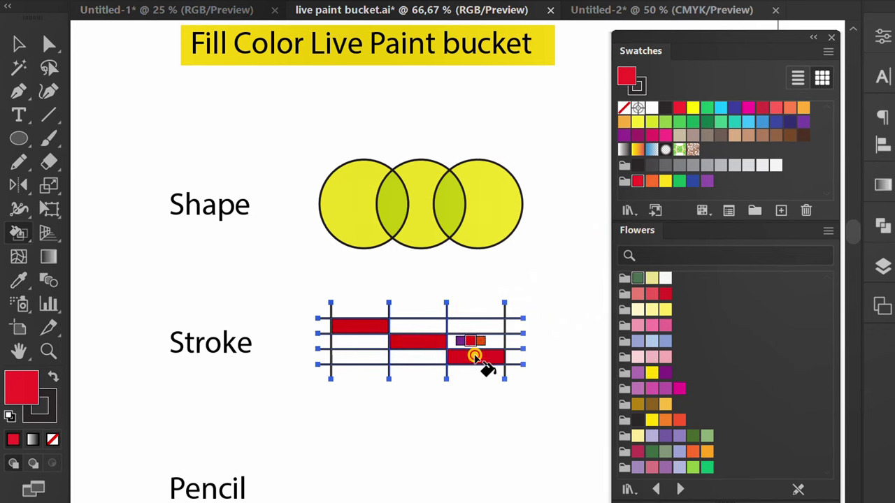
click(475, 327)
click(378, 357)
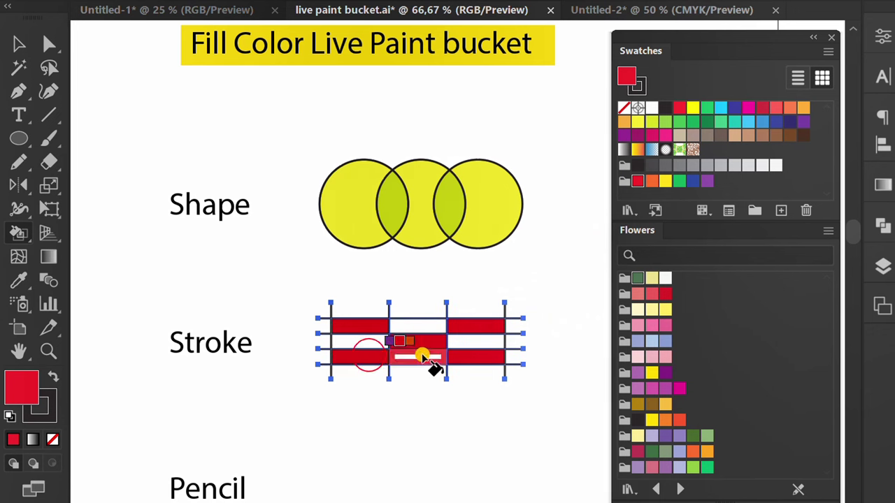
- Paint the four remaining grid cells pale yellow, then deselect
click(651, 280)
click(418, 326)
click(358, 341)
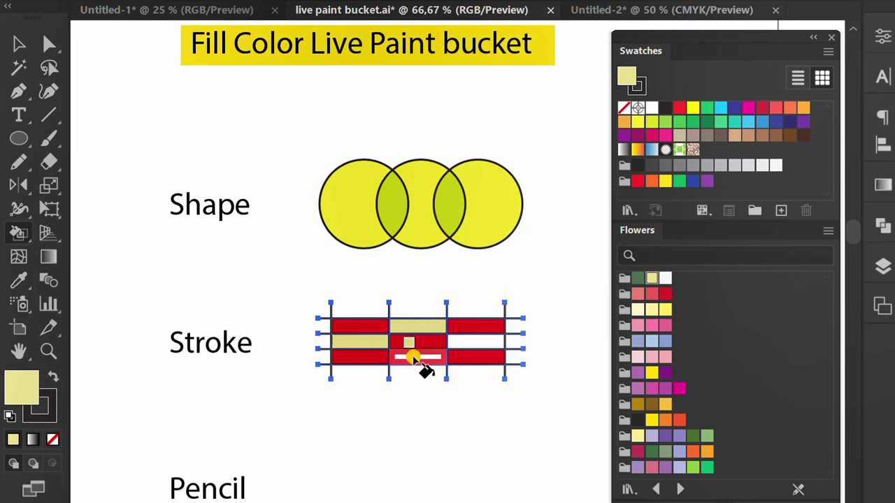
click(413, 358)
click(476, 343)
key(v)
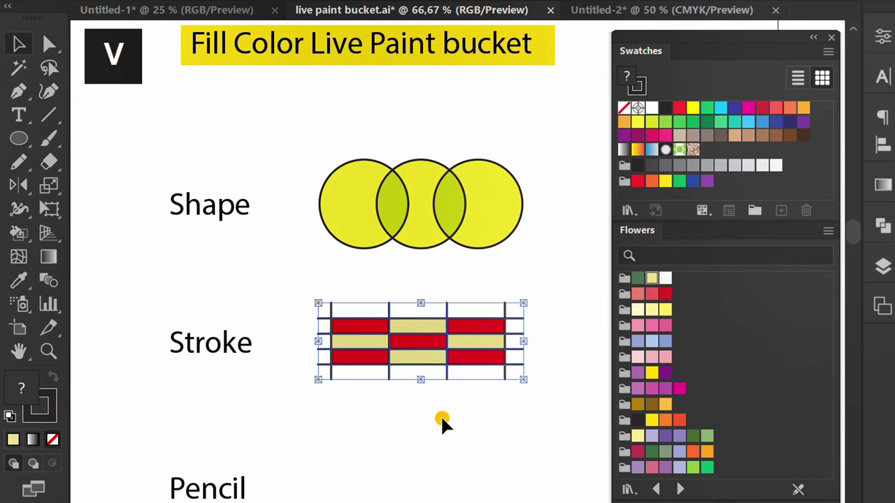
click(442, 420)
- Draw a freehand figure-eight loop with the Pencil beside the Pencil label
drag(442, 420, 435, 205)
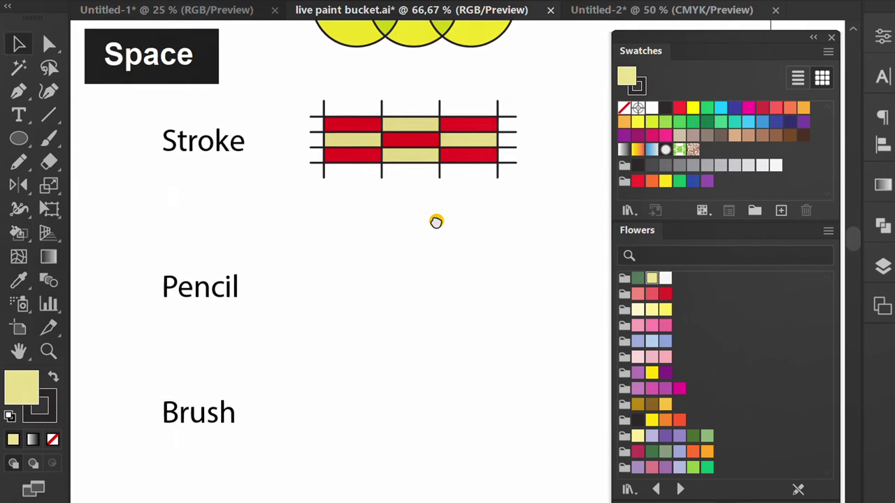
click(19, 162)
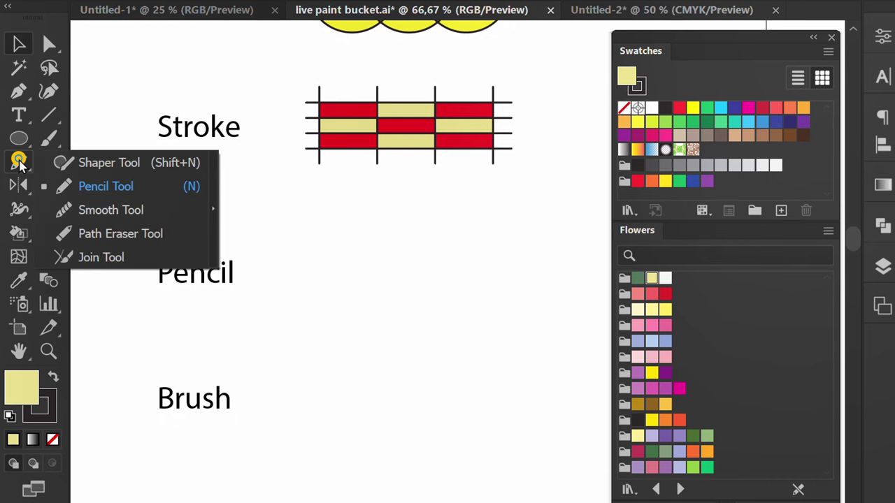
click(106, 185)
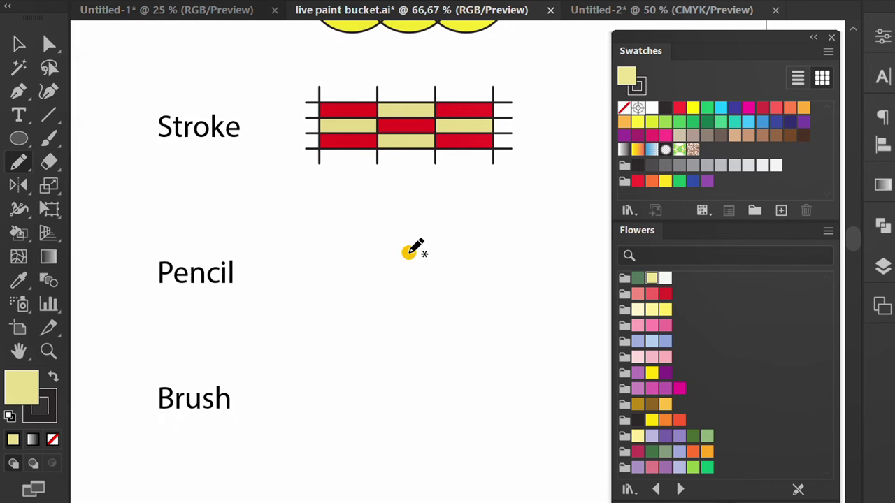
mouse_move(462, 282)
mouse_down()
mouse_move(356, 226)
mouse_move(335, 278)
mouse_up()
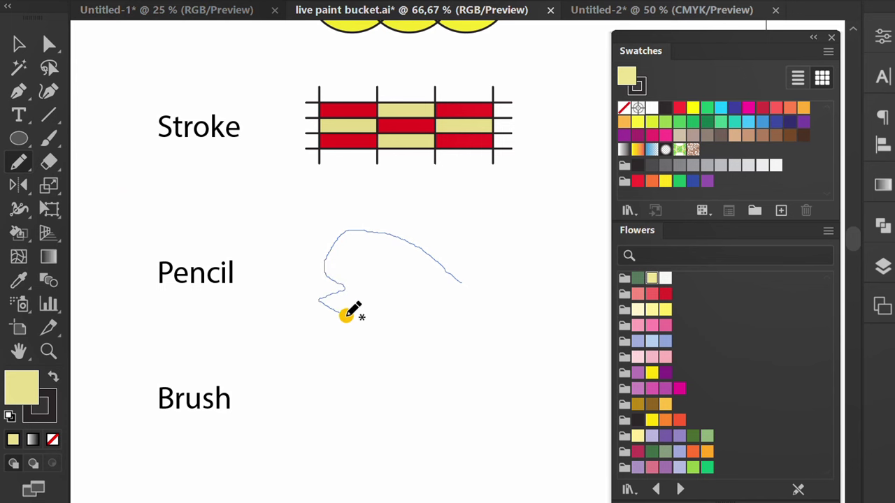
mouse_move(346, 315)
mouse_down()
mouse_move(483, 287)
mouse_move(456, 280)
mouse_up()
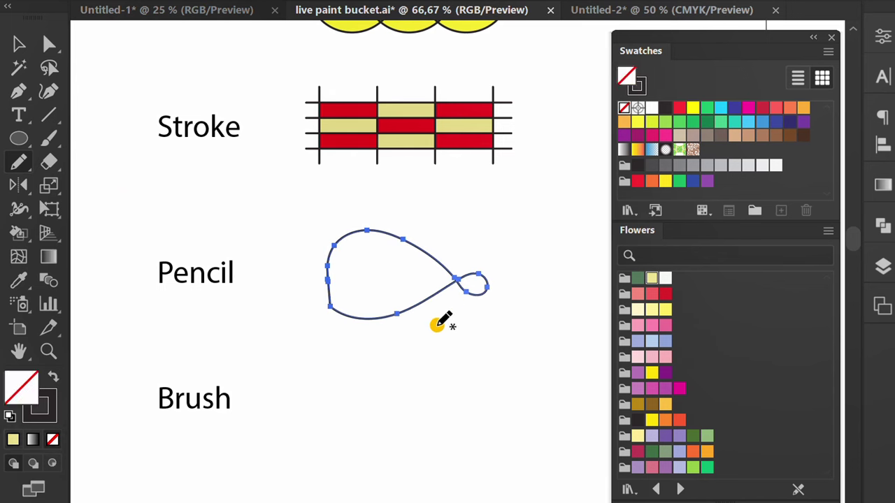
key(v)
click(423, 343)
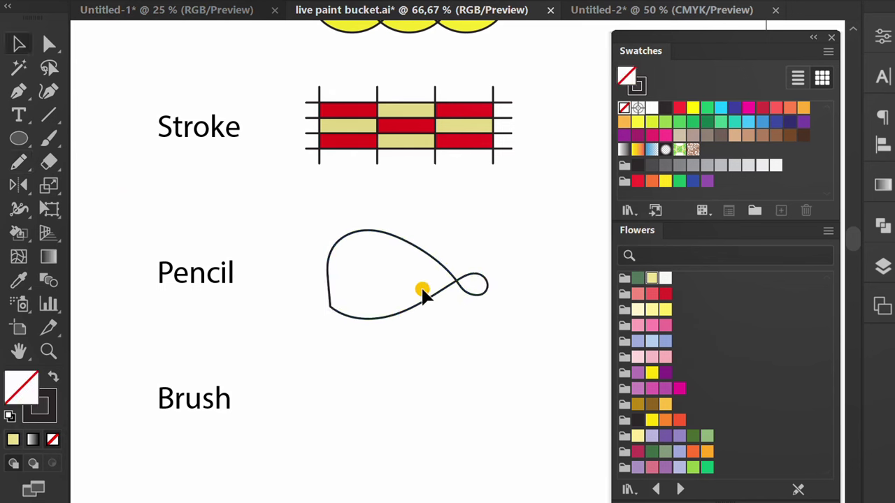
- Live-paint the pencil path's large loop dark green and small loop red
drag(487, 261, 413, 318)
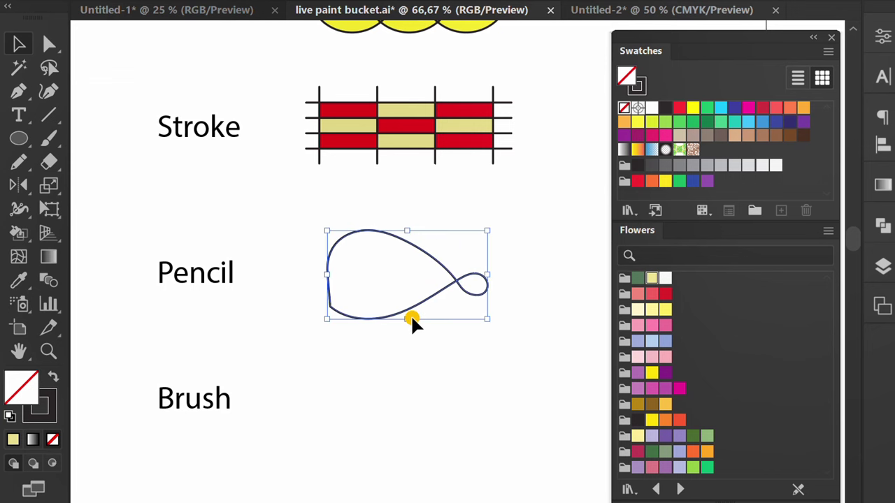
key(k)
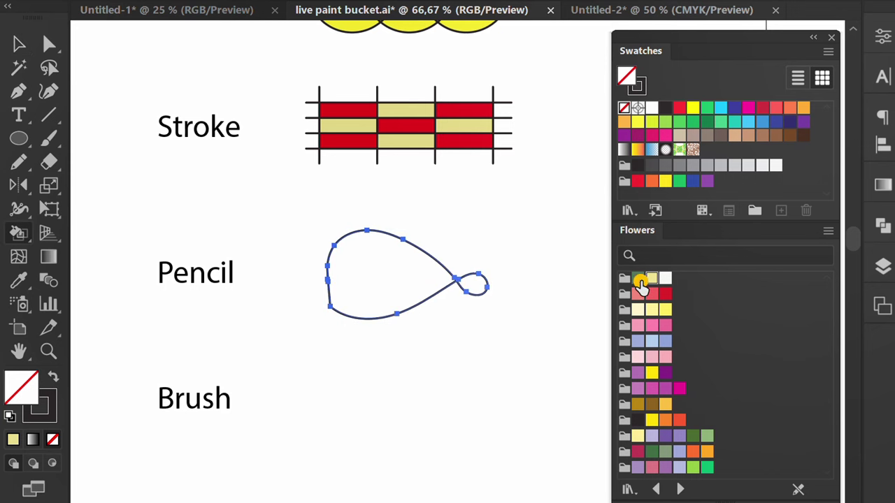
click(637, 278)
click(361, 271)
click(651, 294)
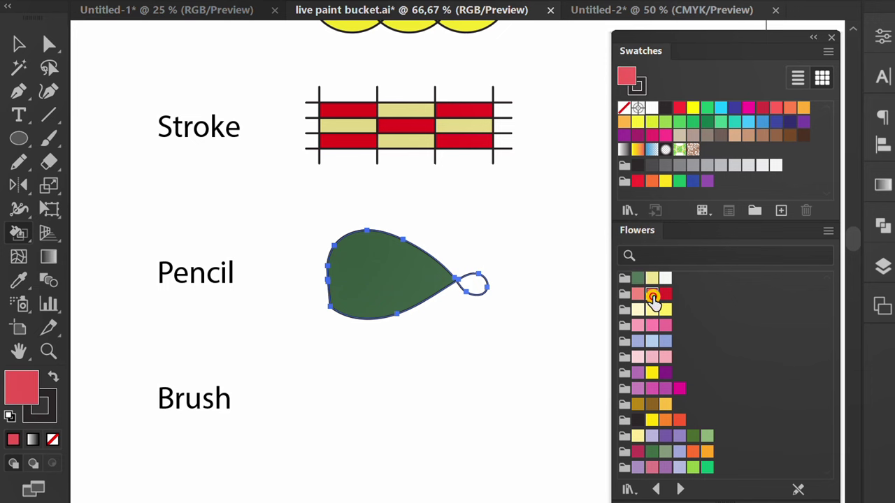
click(473, 283)
key(v)
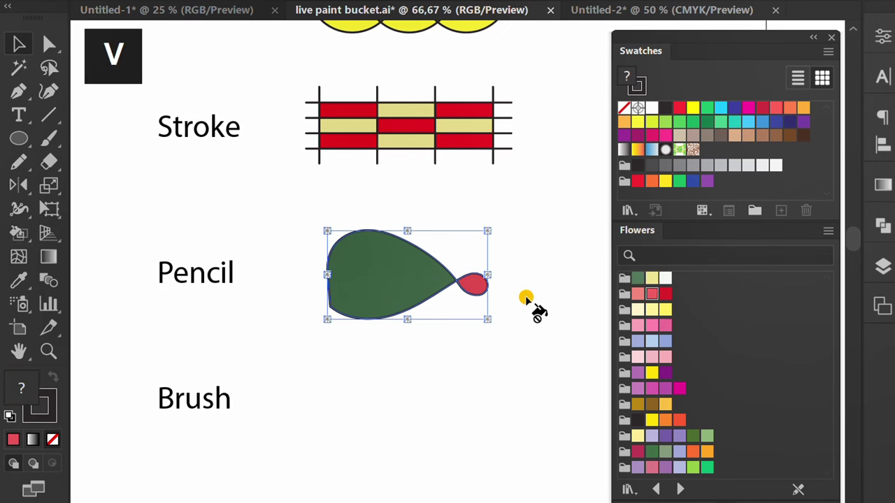
click(453, 362)
scroll(454, 364, down, 3)
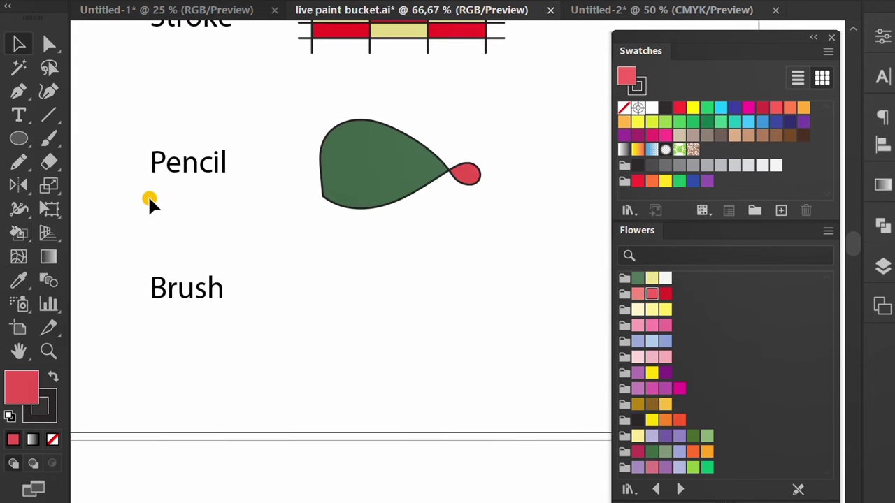
- Draw a looping Paintbrush stroke with a downward tail beside the Brush label
click(48, 140)
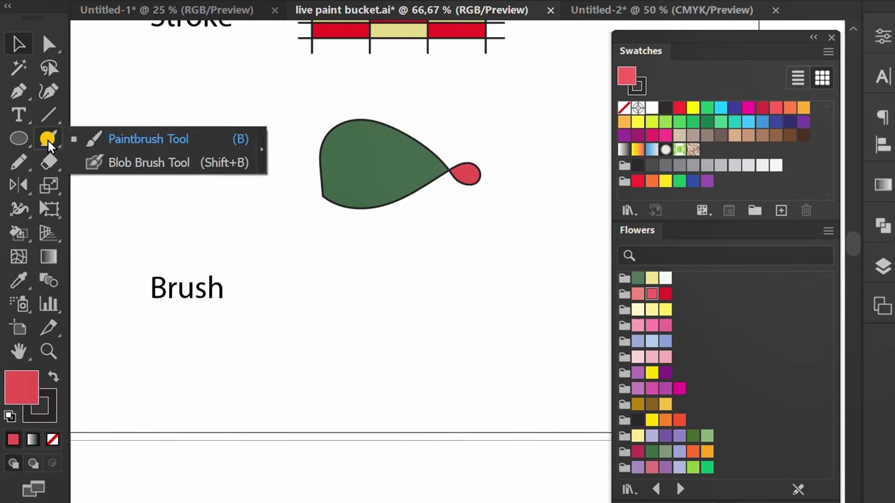
click(140, 138)
drag(348, 258, 477, 266)
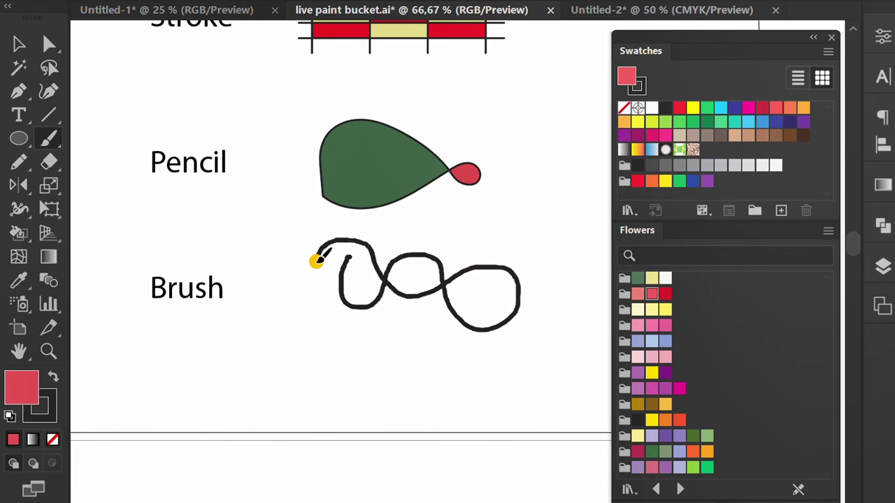
drag(353, 328, 344, 338)
key(v)
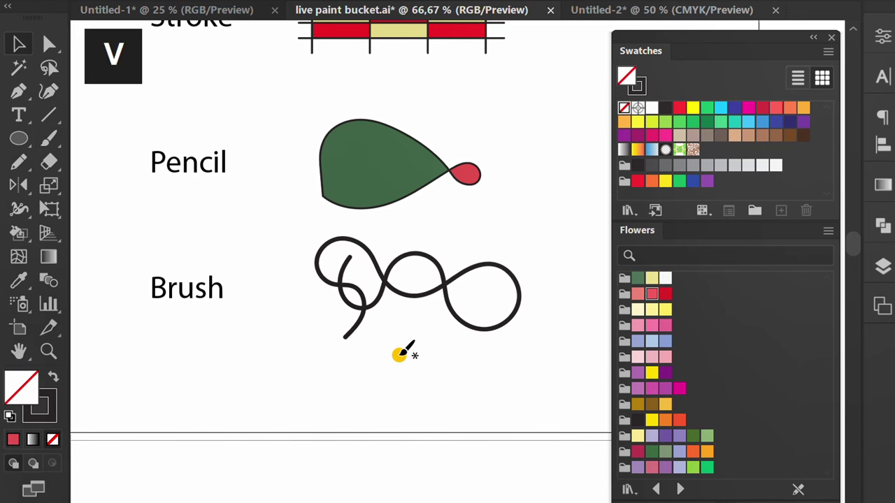
ctrl+click(420, 316)
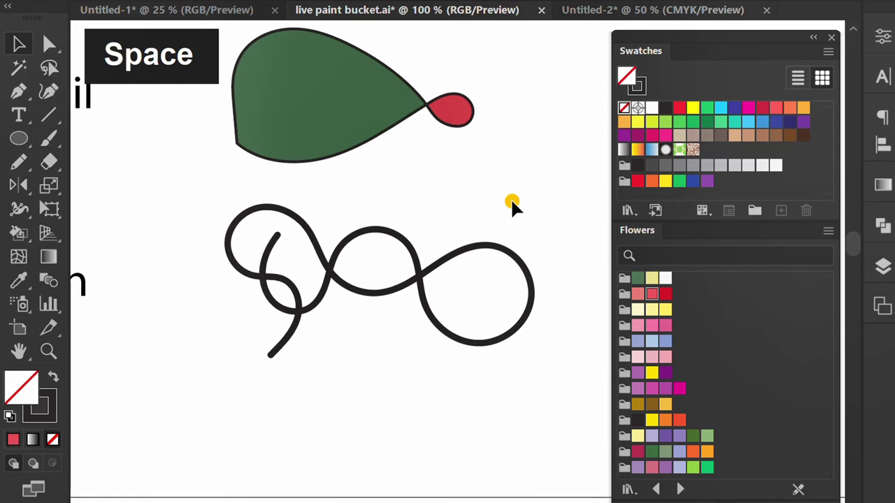
- Convert the brush stroke to Live Paint, filling its right loop and small region pink
drag(511, 204, 320, 343)
key(k)
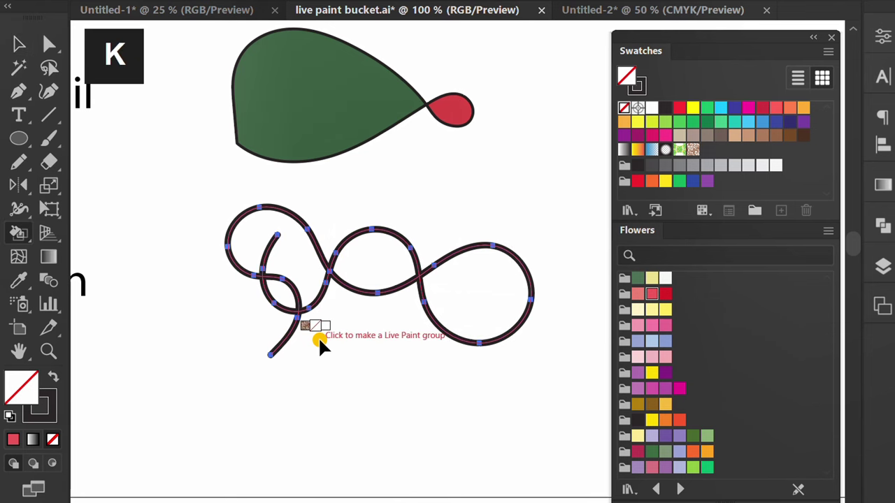
click(651, 325)
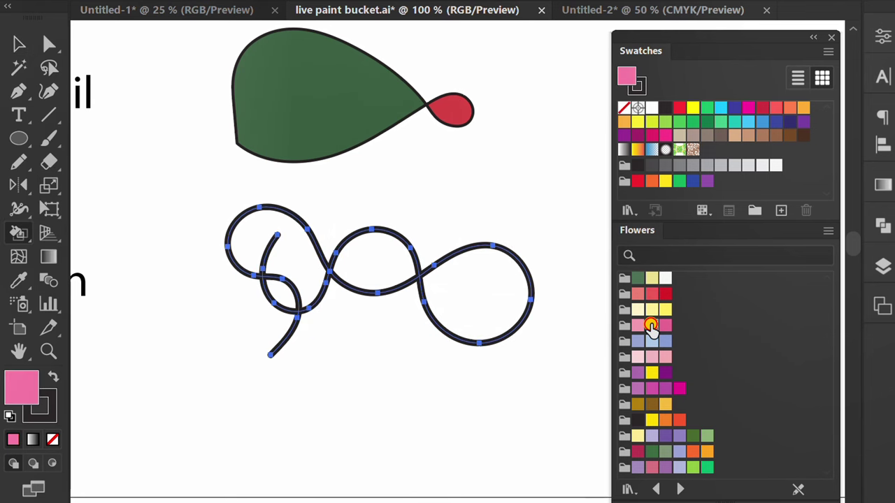
click(474, 282)
drag(515, 223, 420, 191)
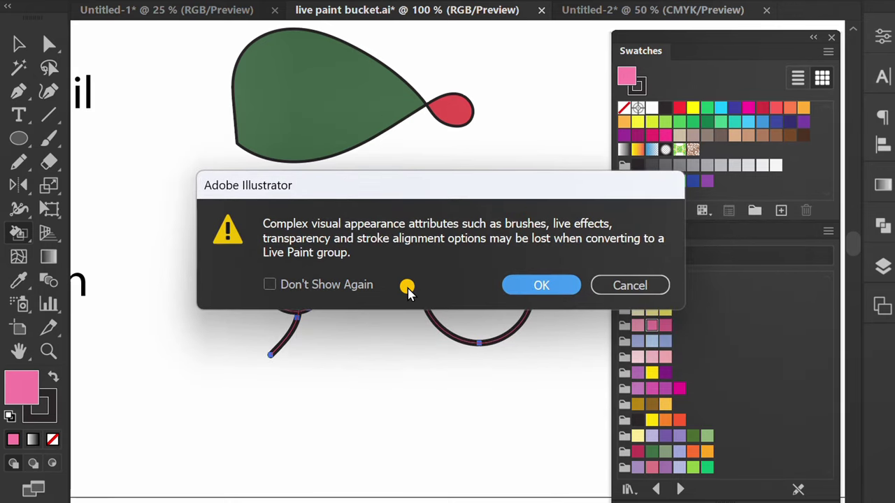
click(540, 286)
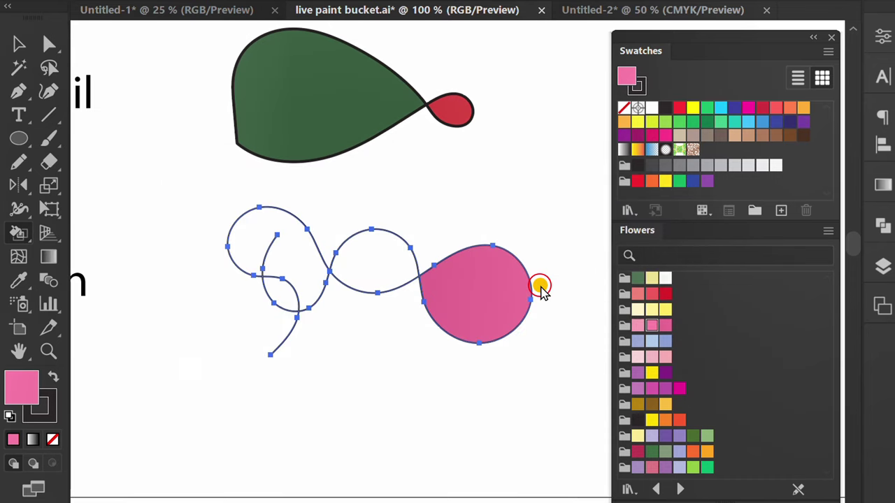
click(281, 294)
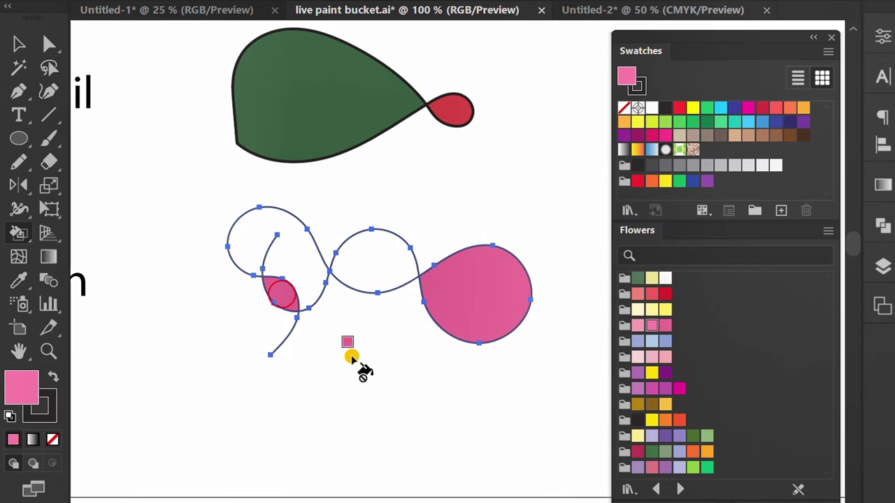
- Fill the middle and left brush loops light blue, then deselect
click(652, 343)
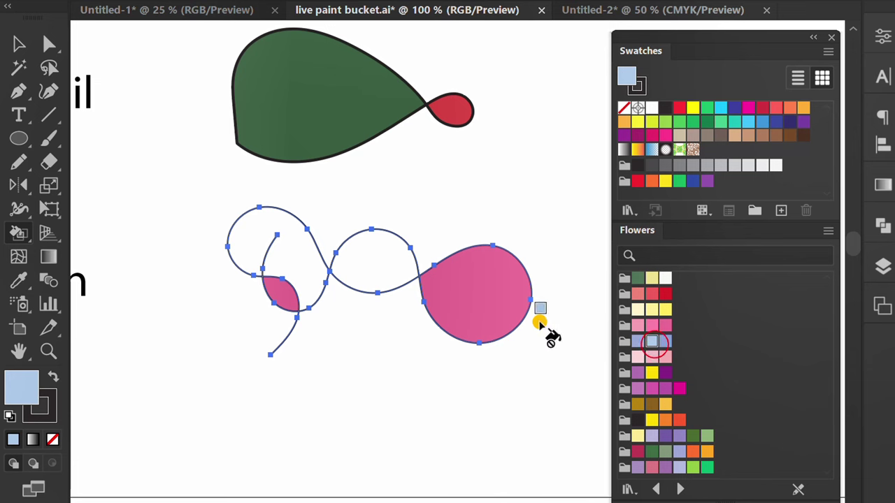
click(374, 260)
click(313, 260)
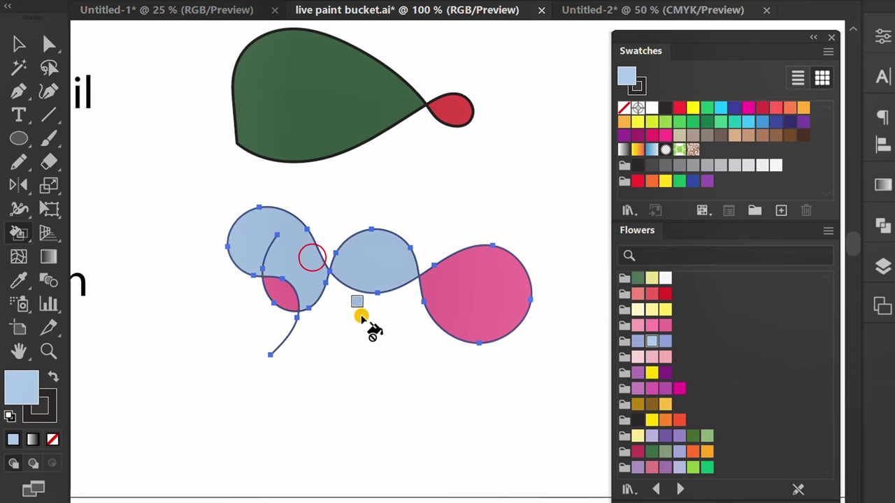
key(v)
click(384, 391)
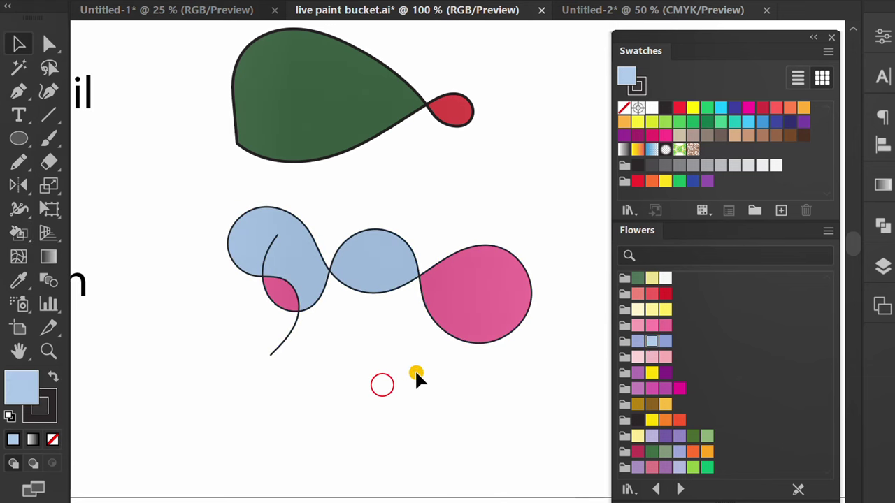
- Select the Coloring Stroke grid and set its stroke weight to 10 pt
scroll(415, 374, down, 3)
drag(439, 413, 410, 186)
scroll(353, 413, up, 2)
scroll(353, 413, down, 1)
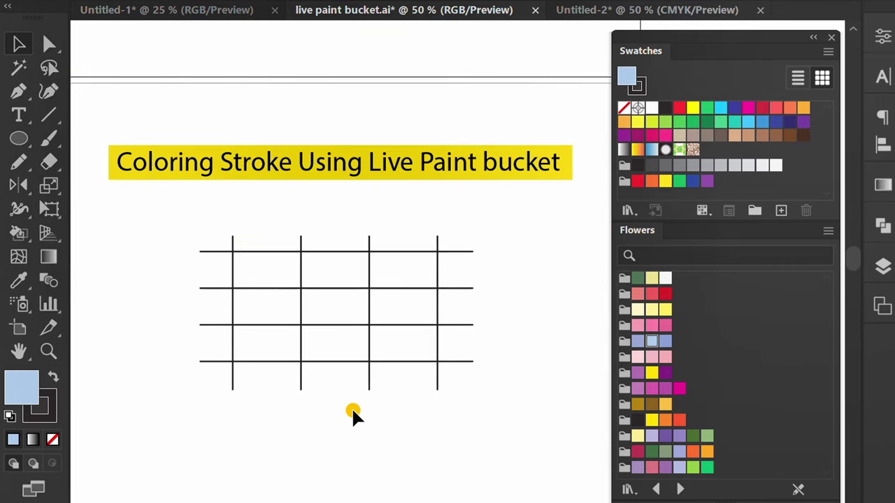
drag(352, 413, 352, 424)
drag(511, 228, 181, 439)
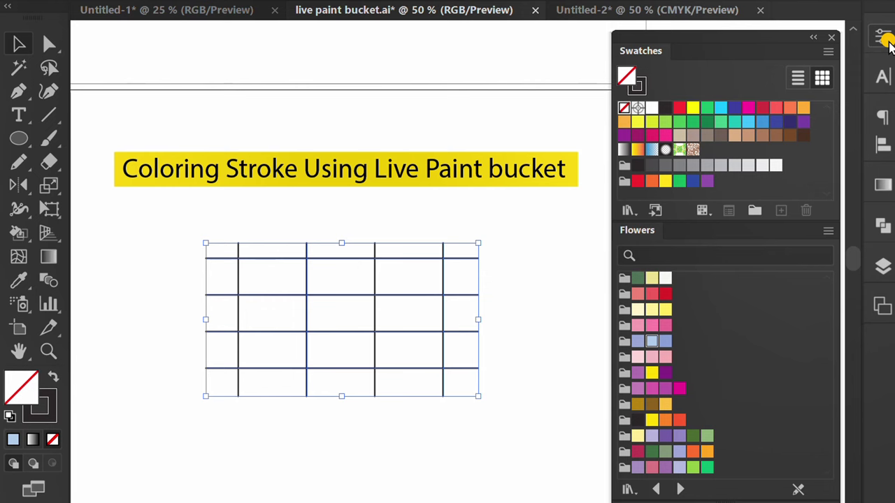
click(822, 210)
double_click(741, 299)
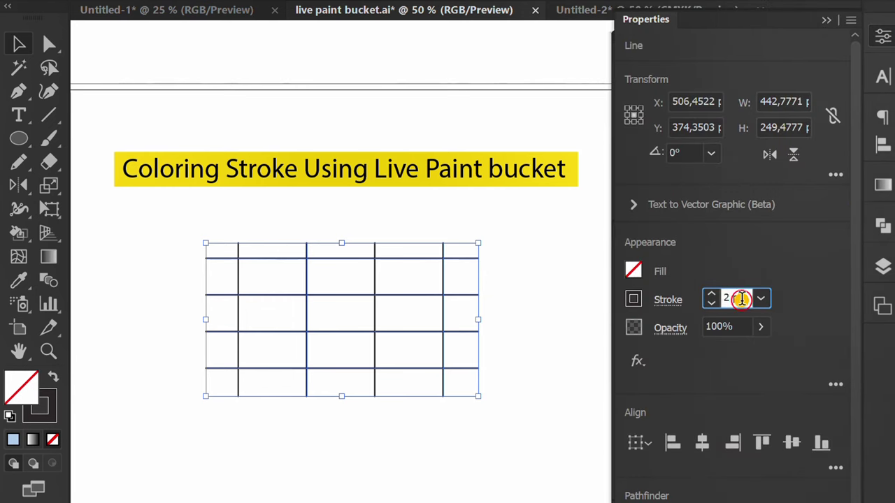
text(10)
key(Return)
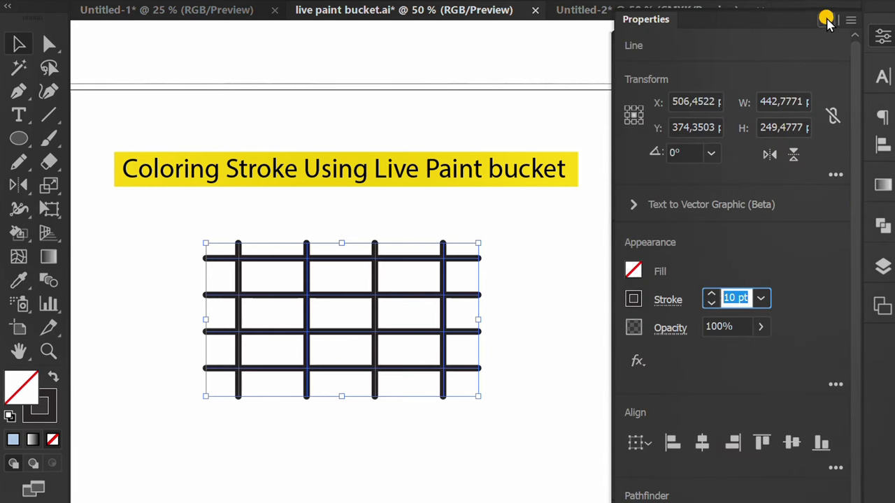
click(827, 21)
key(k)
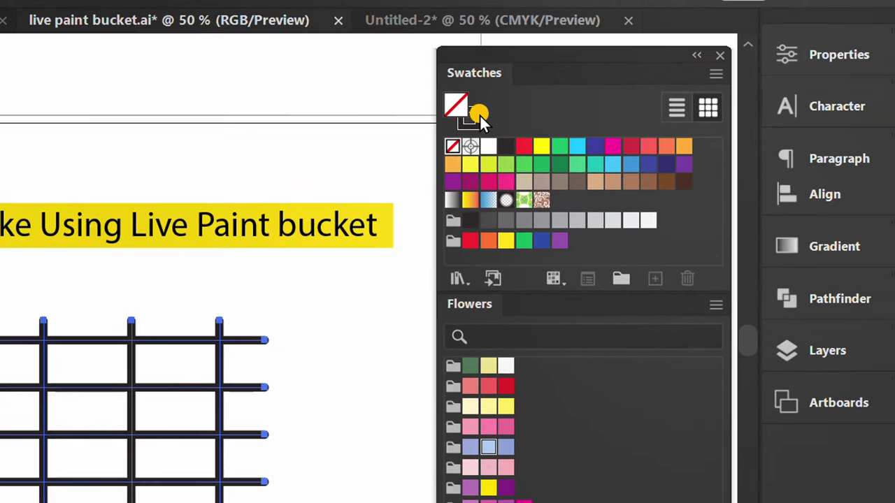
- Make the grid a Live Paint group and colour its left vertical line segments pink
click(478, 114)
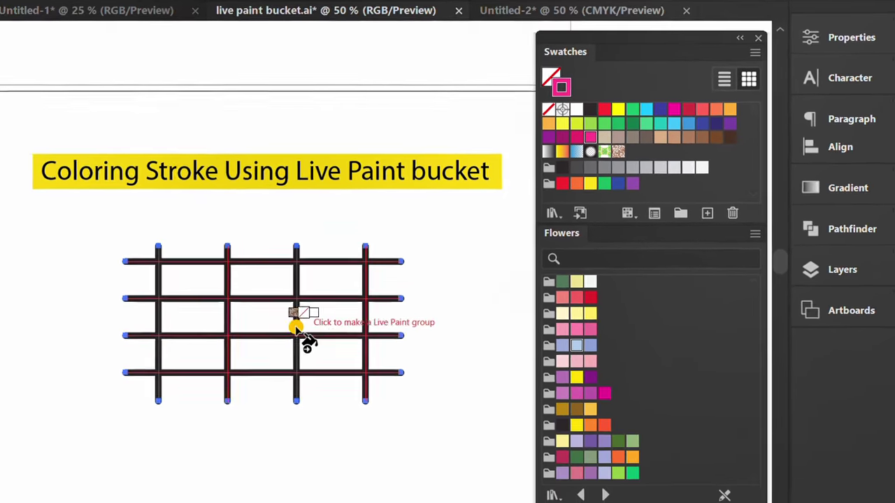
key(shift)
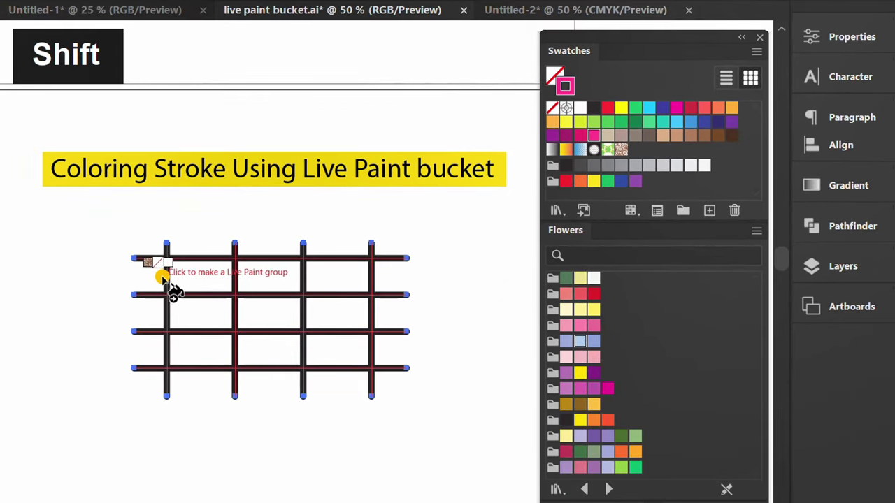
shift+click(165, 283)
shift+click(165, 306)
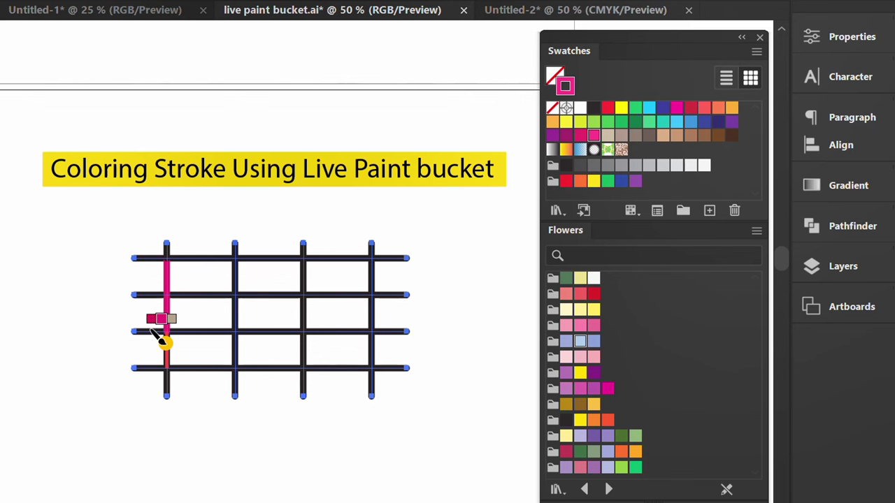
shift+click(166, 349)
shift+click(165, 378)
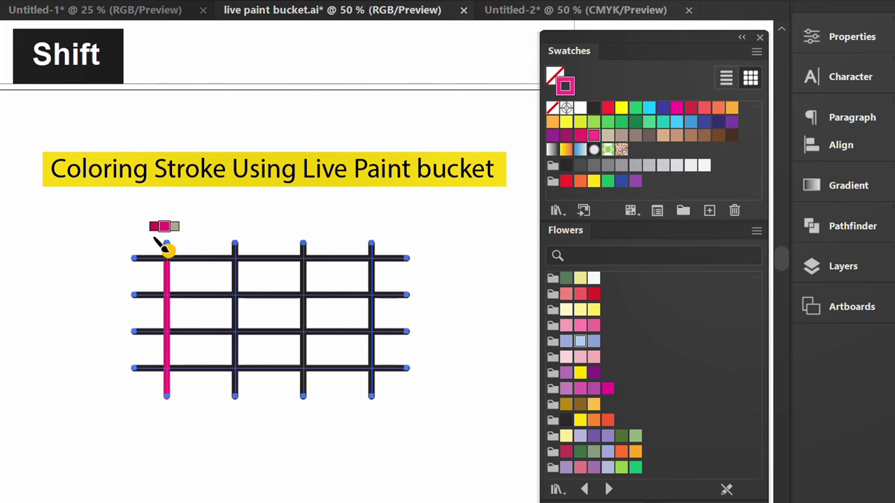
shift+click(166, 248)
- Colour the left horizontal stubs, right vertical line and two middle segments pink
shift+click(149, 294)
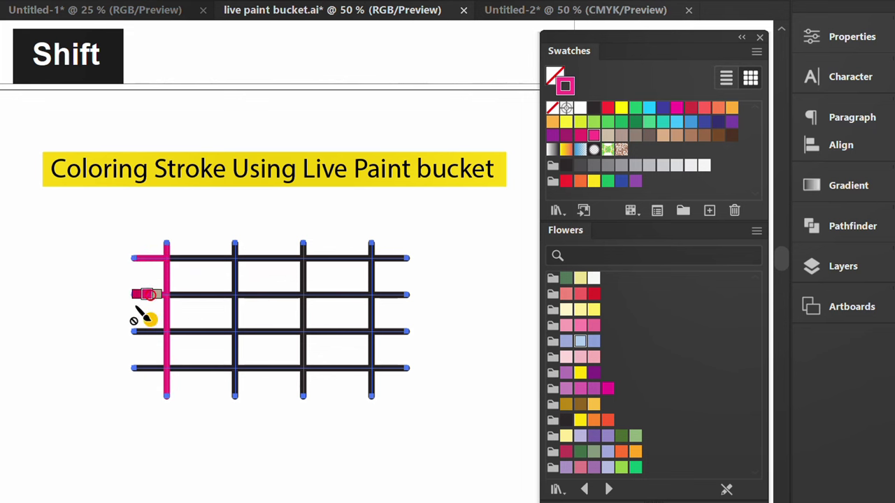
shift+click(148, 333)
shift+click(148, 368)
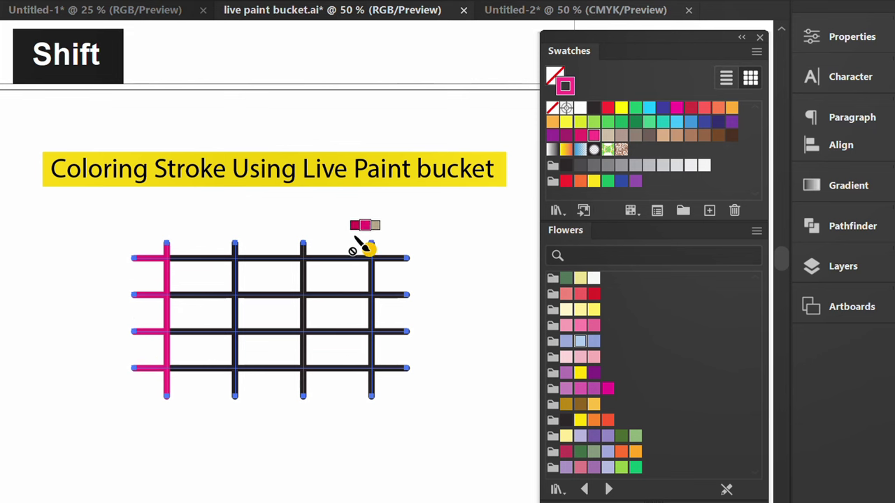
drag(372, 265, 371, 379)
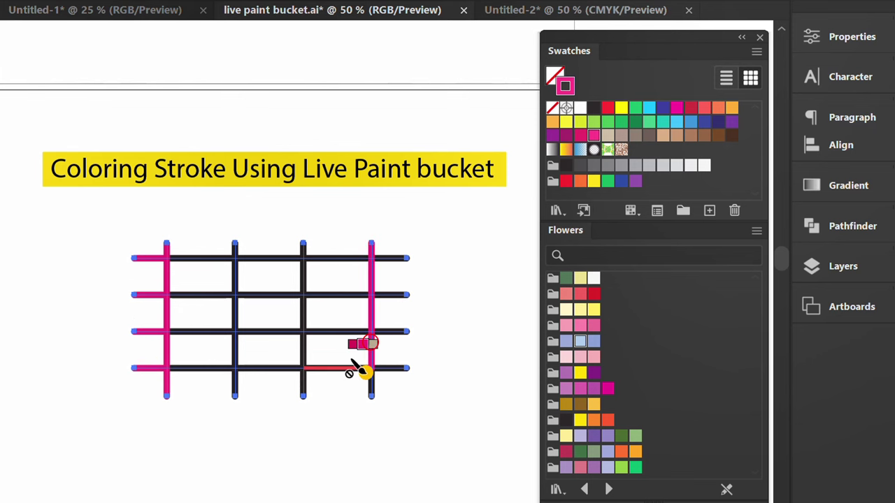
shift+click(273, 294)
shift+click(273, 332)
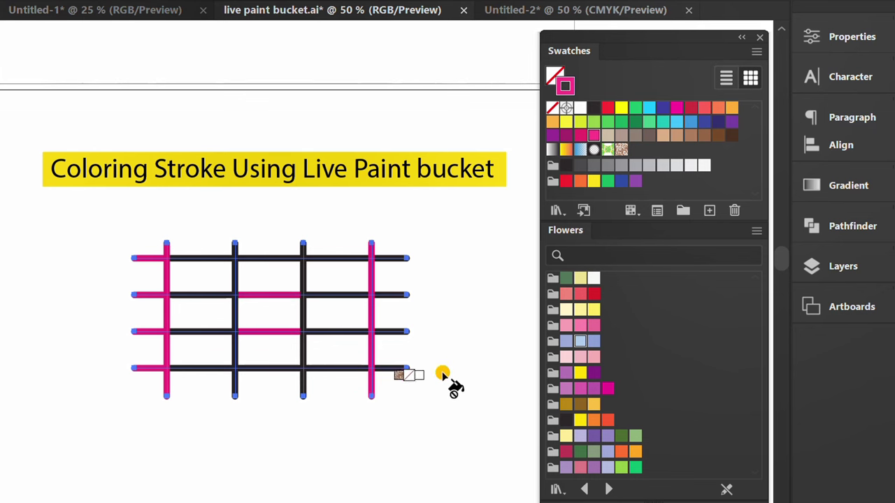
- Colour five more grid segments green, then deselect
click(607, 121)
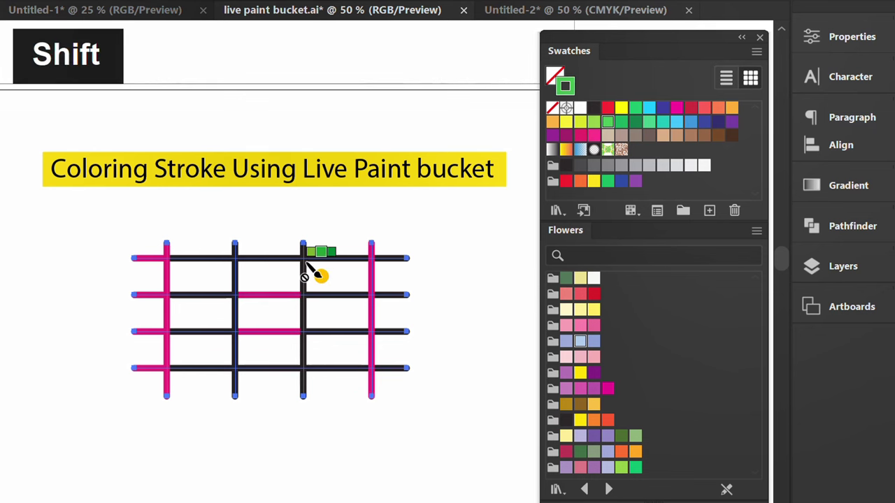
shift+click(197, 331)
shift+click(261, 368)
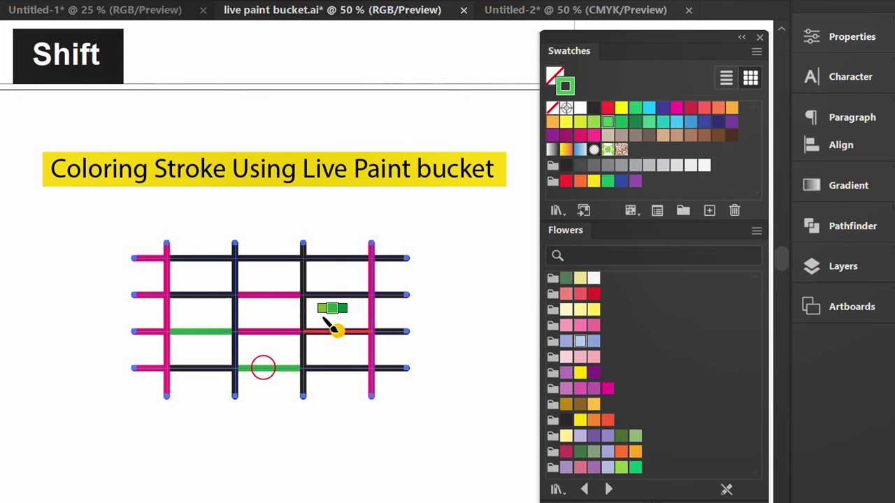
shift+click(328, 331)
shift+click(203, 294)
shift+click(269, 258)
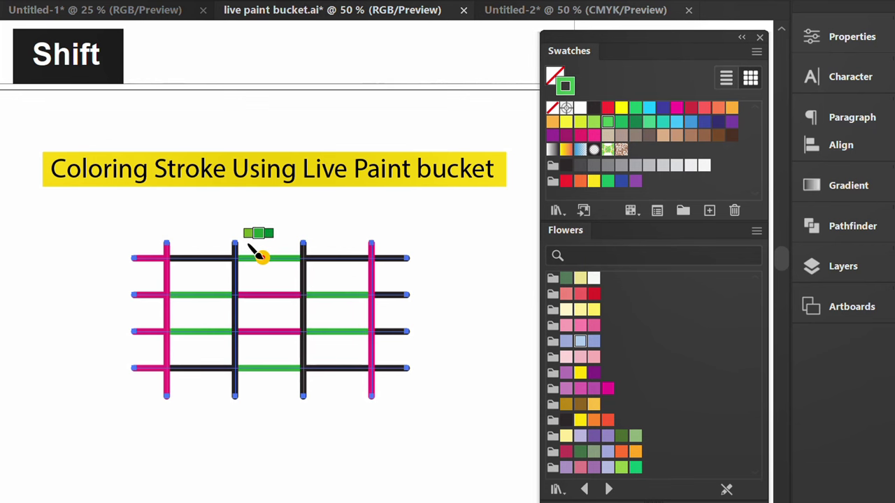
key(v)
click(280, 450)
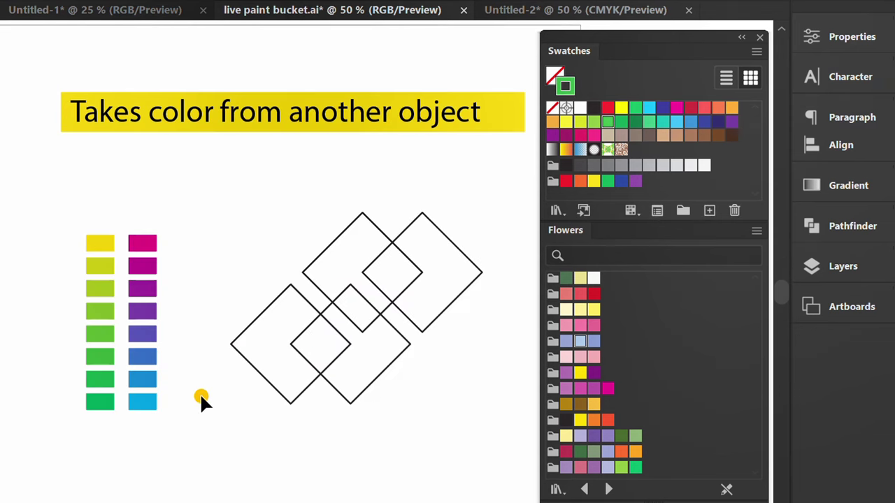
- Sample purple from the colour bar and fill three diamond regions with it
drag(473, 194, 239, 423)
key(k)
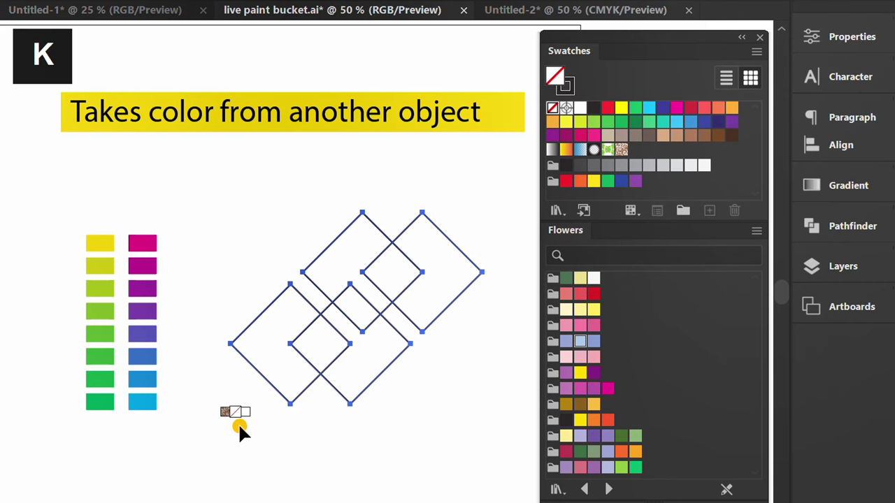
alt+click(135, 287)
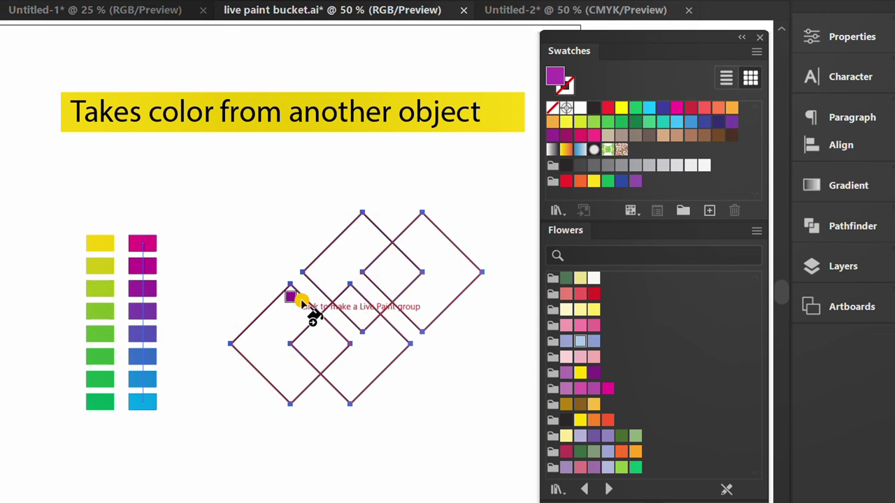
click(334, 259)
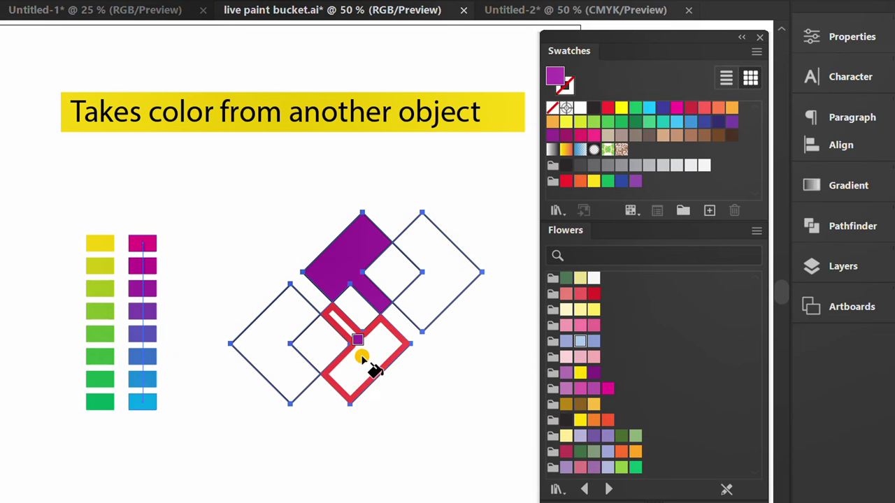
click(361, 358)
click(438, 276)
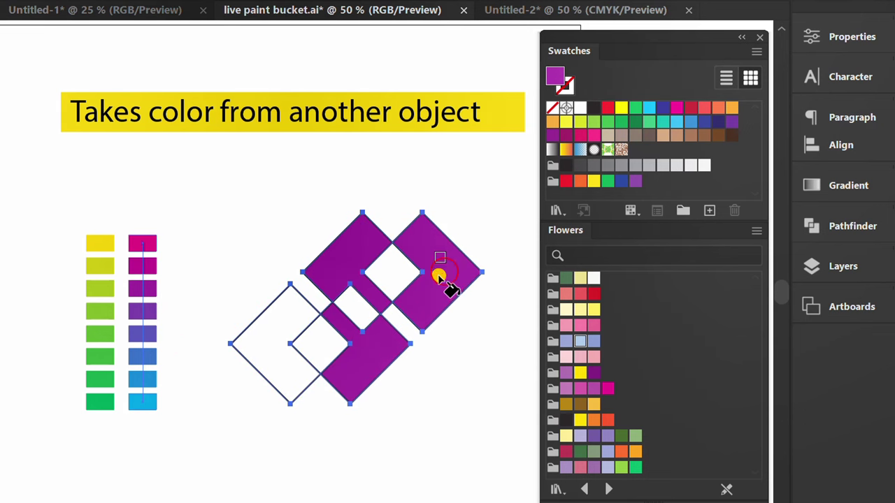
- Sample cyan from the bottom bar and fill three more diamond regions
key(alt)
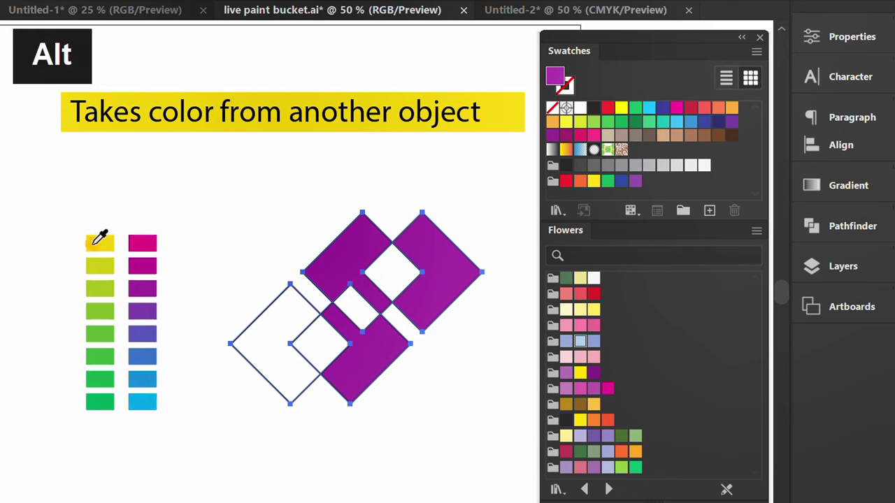
alt+click(145, 404)
click(283, 339)
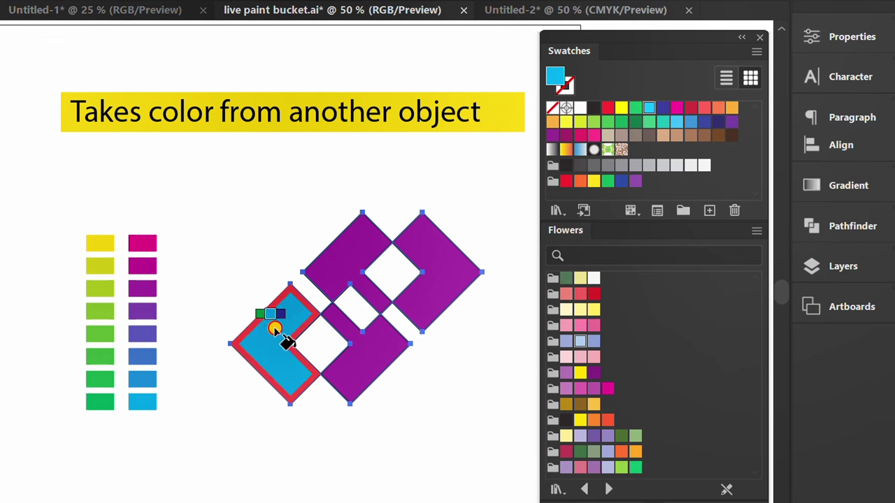
click(353, 303)
click(388, 272)
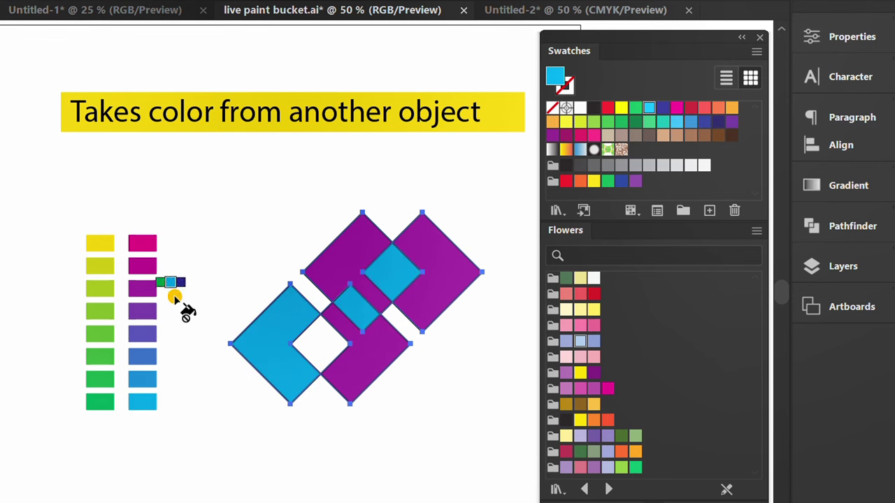
- Sample magenta from the top bar, fill the lower-left inner region, and deselect
alt+click(150, 242)
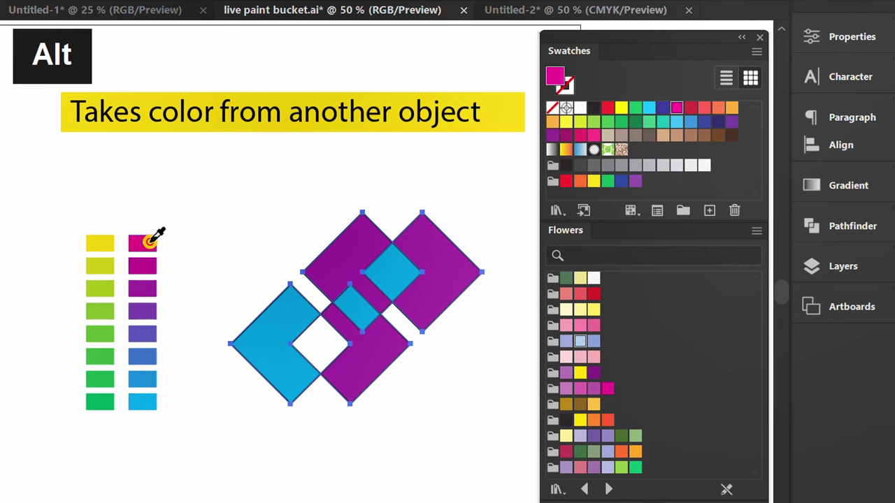
click(310, 336)
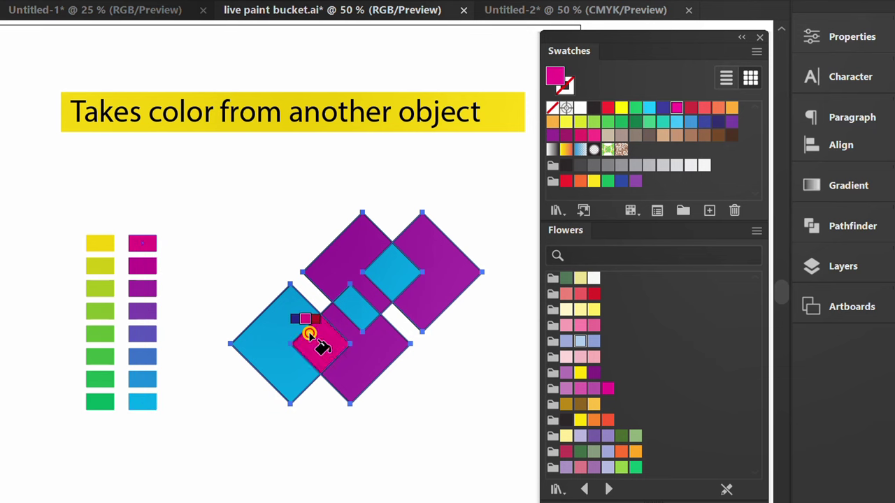
key(v)
click(216, 423)
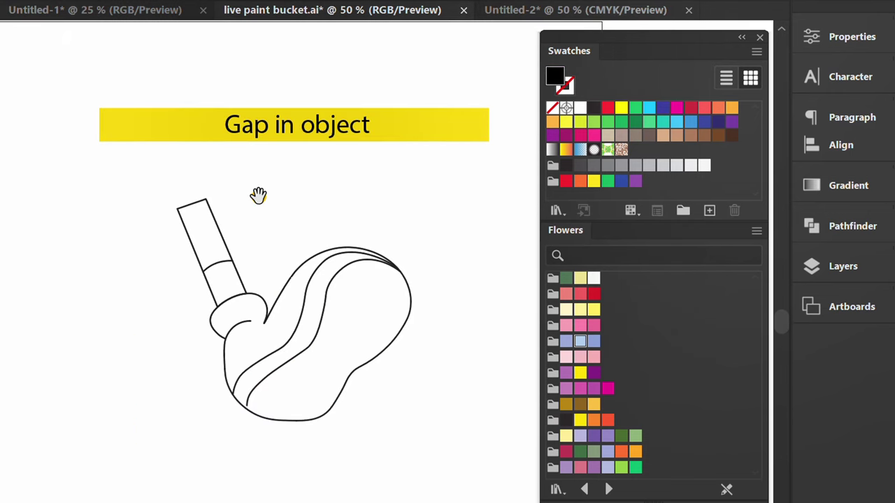
scroll(314, 410, up, 2)
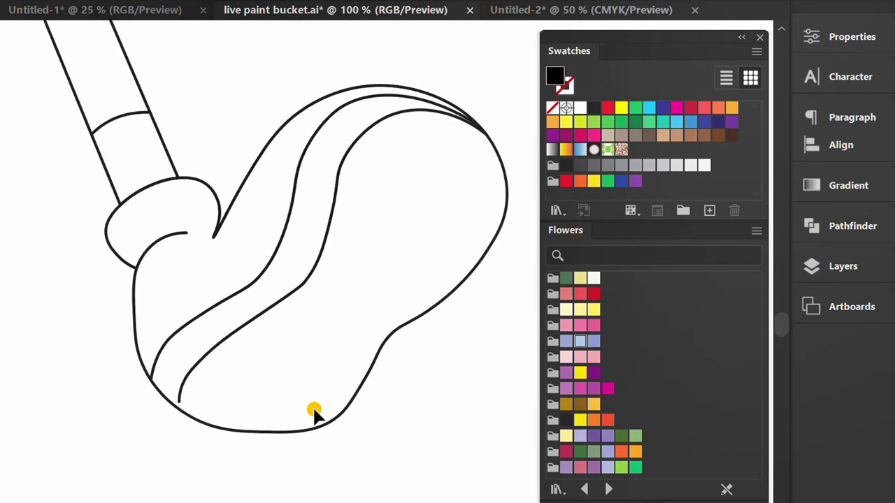
scroll(305, 410, up, 1)
scroll(305, 410, up, 2)
scroll(131, 402, up, 2)
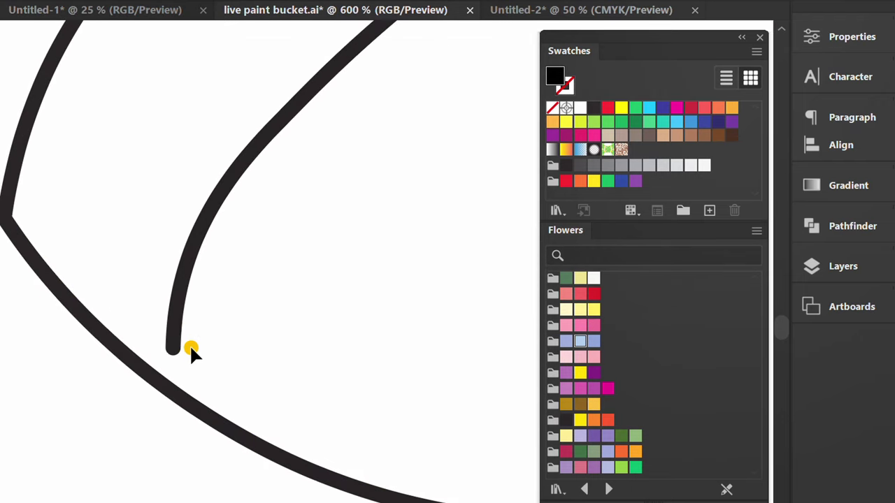
scroll(155, 391, down, 1)
scroll(151, 397, down, 4)
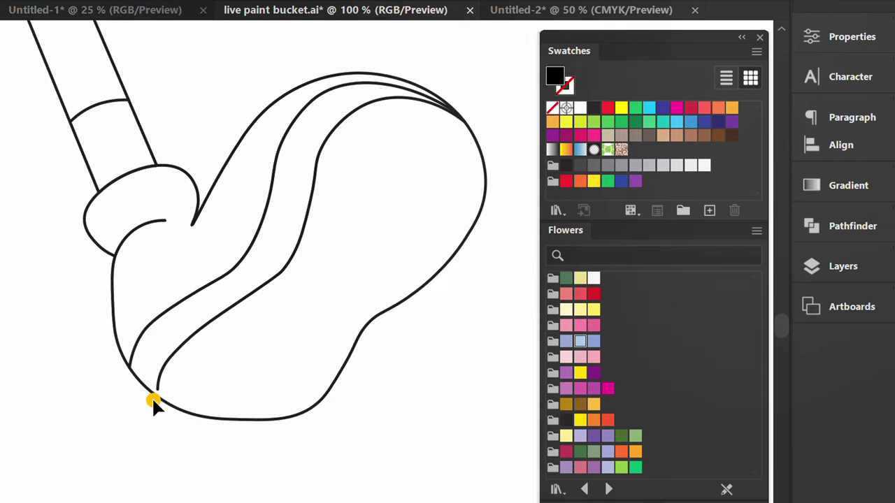
scroll(149, 400, down, 1)
drag(149, 400, 181, 419)
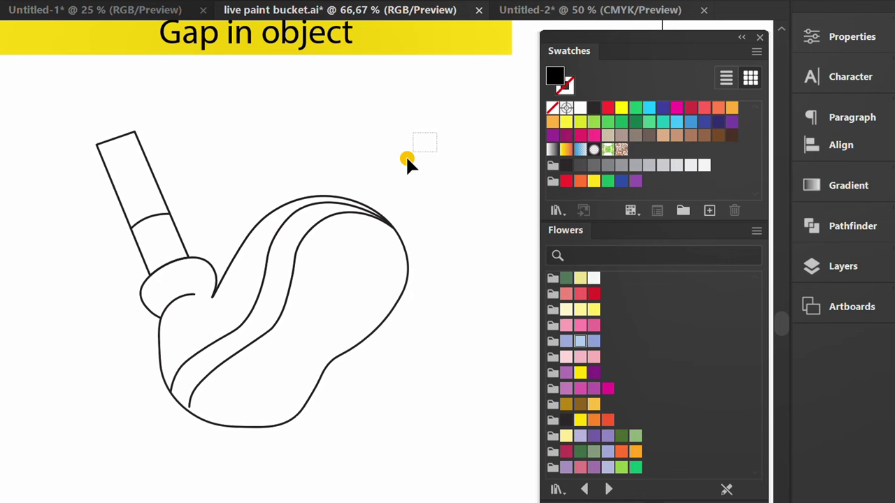
drag(437, 132, 76, 451)
key(k)
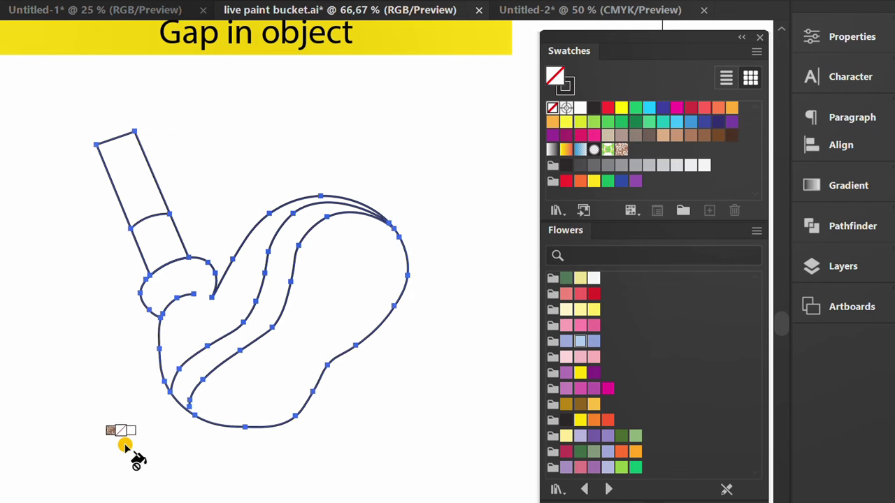
click(581, 340)
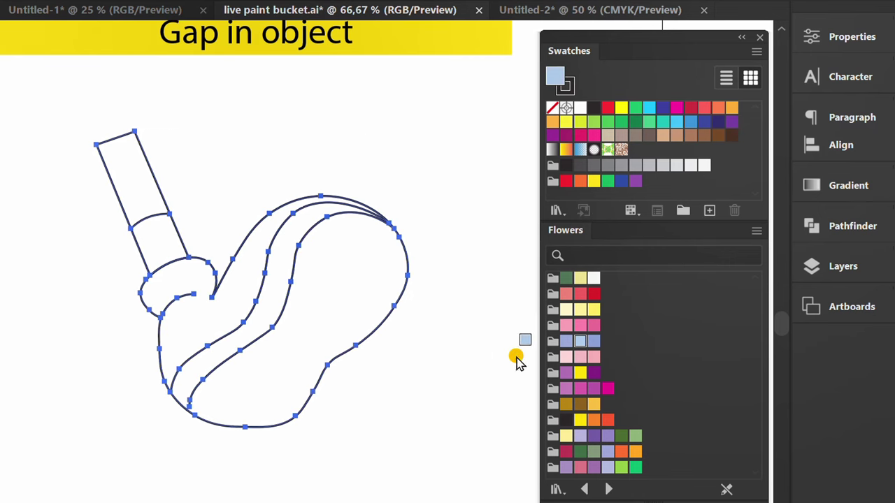
click(331, 294)
scroll(177, 426, up, 1)
scroll(177, 425, up, 4)
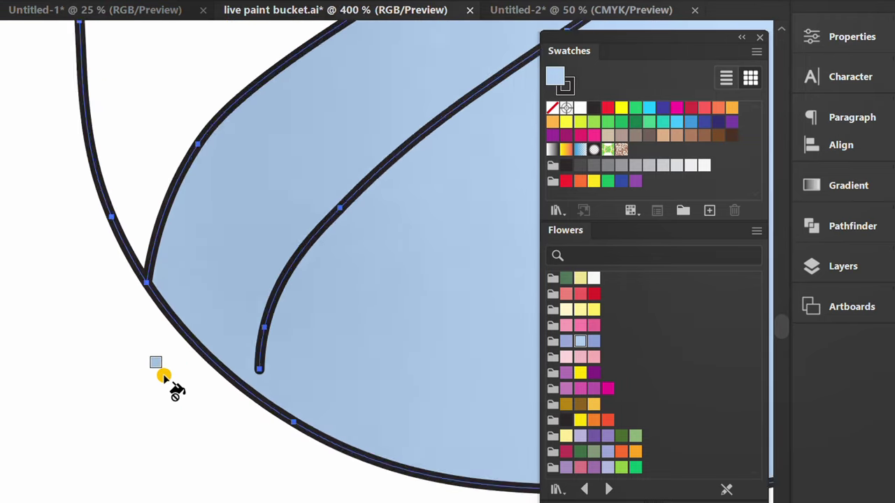
scroll(162, 373, up, 1)
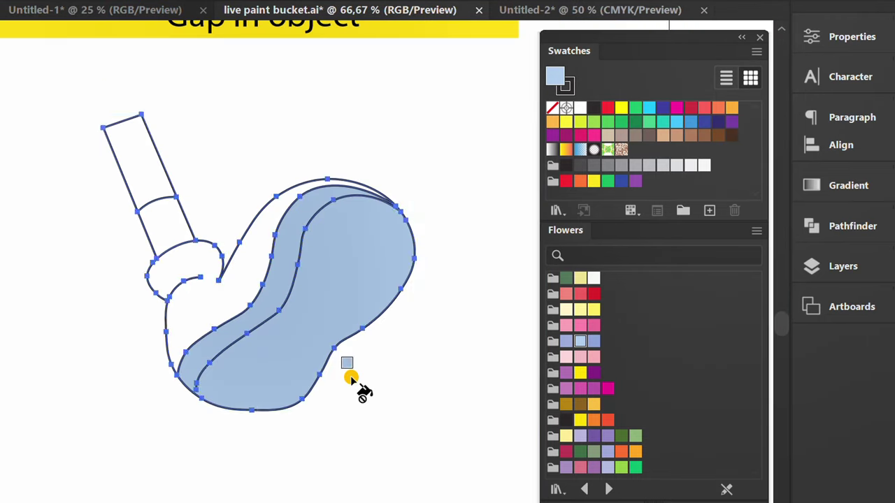
key(ctrl+z)
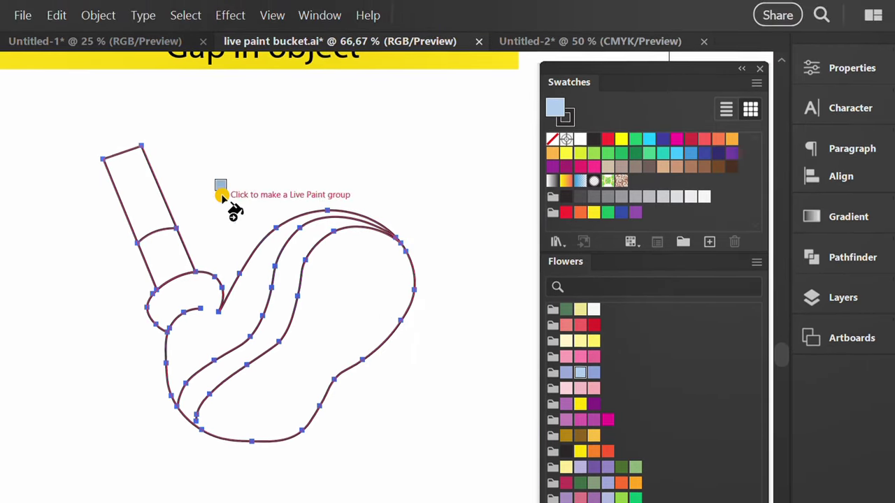
- Set Live Paint Gap Options to stop paint at Large Gaps (12 px) and save as default
click(108, 18)
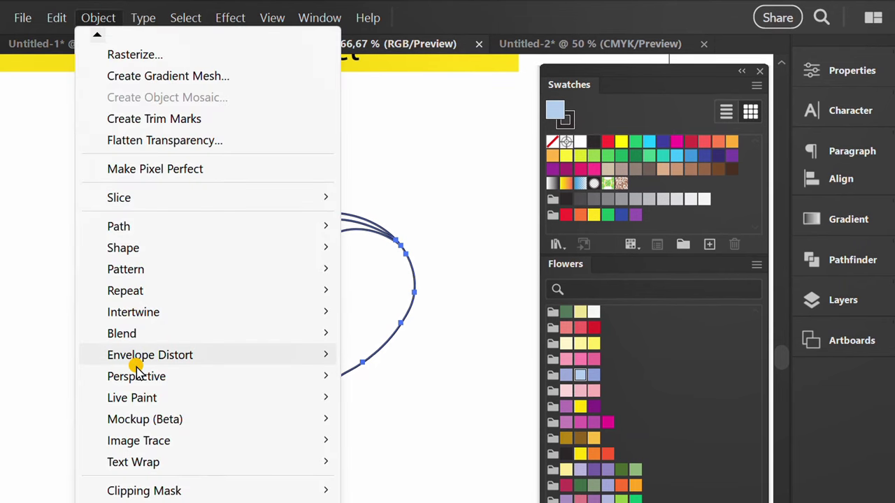
mouse_move(132, 397)
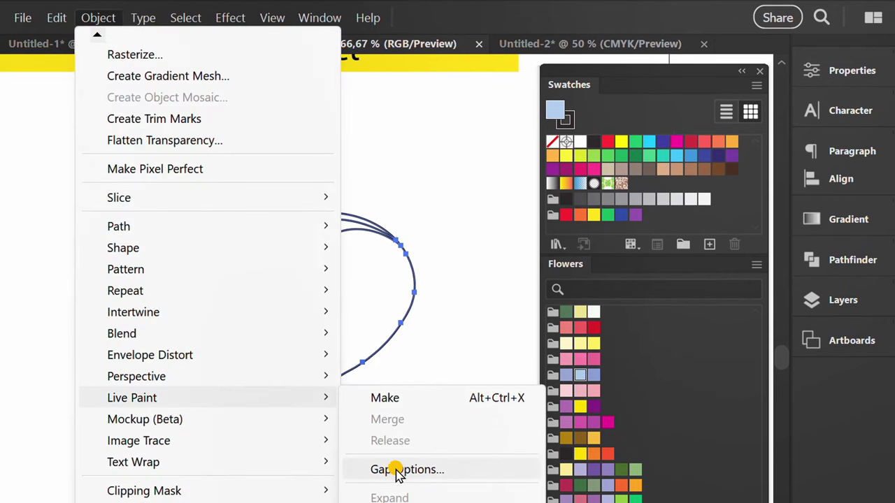
click(433, 473)
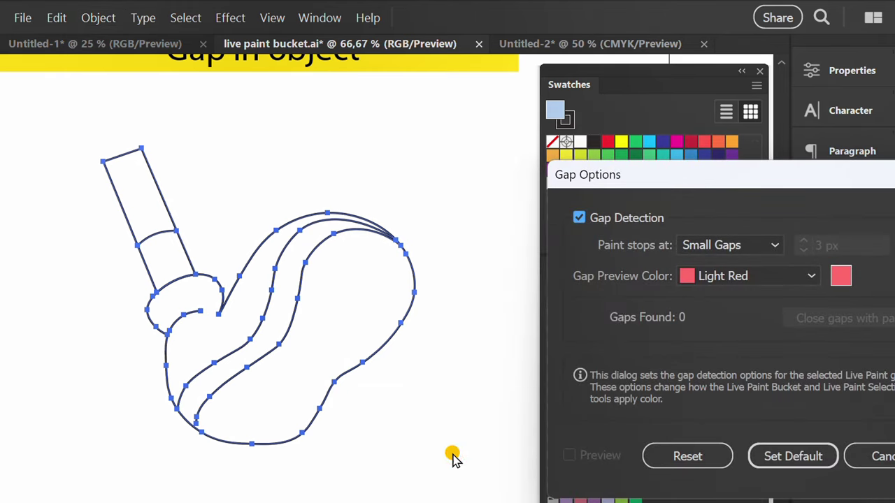
mouse_move(697, 176)
mouse_down()
mouse_move(589, 184)
mouse_move(490, 154)
mouse_up()
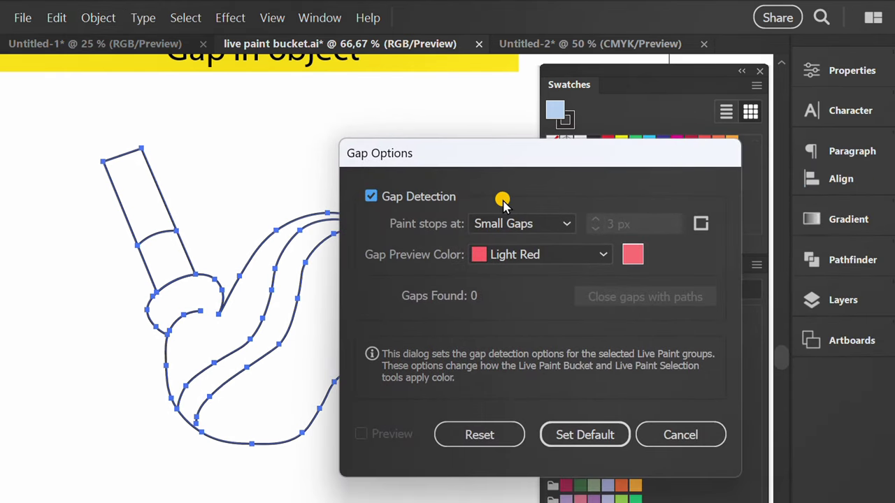
click(524, 223)
click(515, 263)
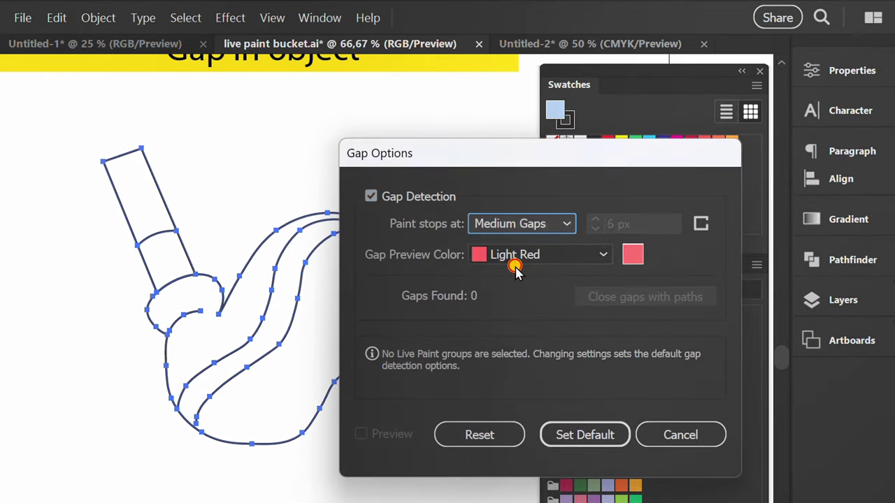
click(520, 223)
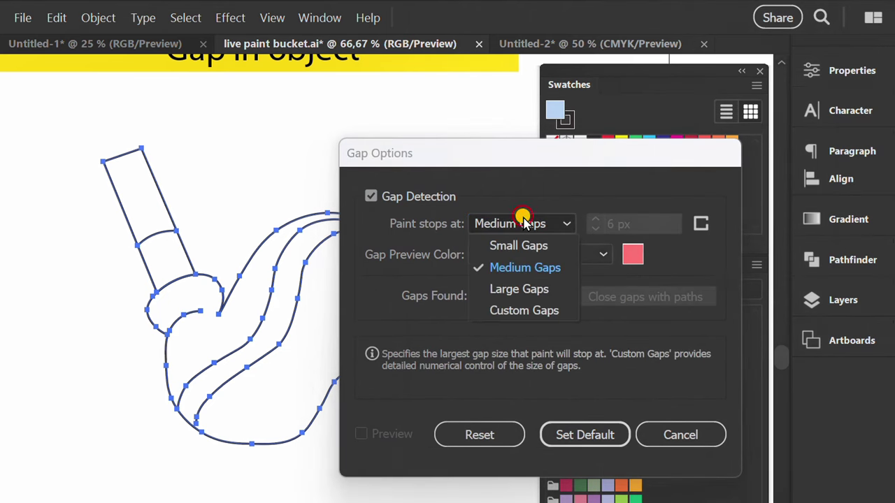
click(507, 287)
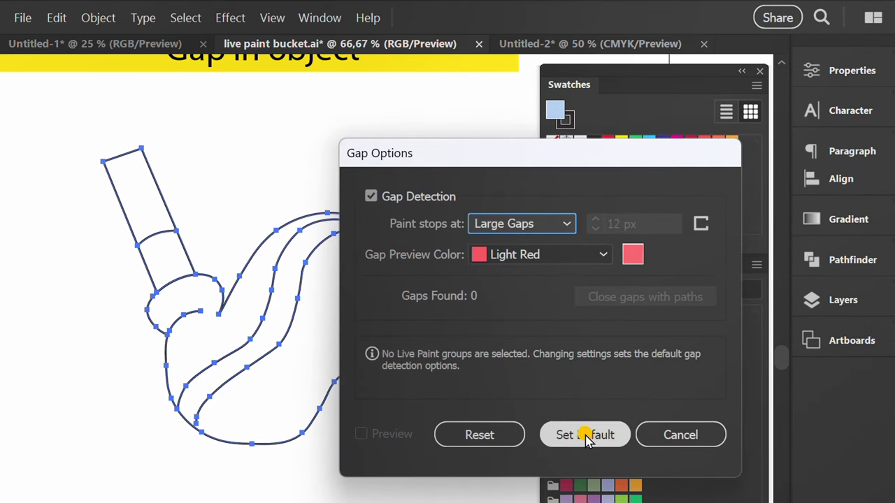
click(585, 435)
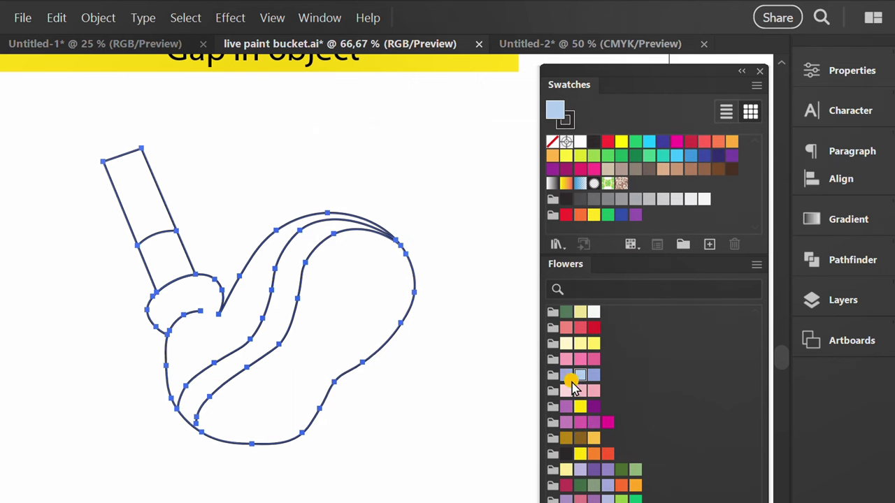
- Fill the brush head's inner shape pink and the band beside it pale yellow
click(336, 320)
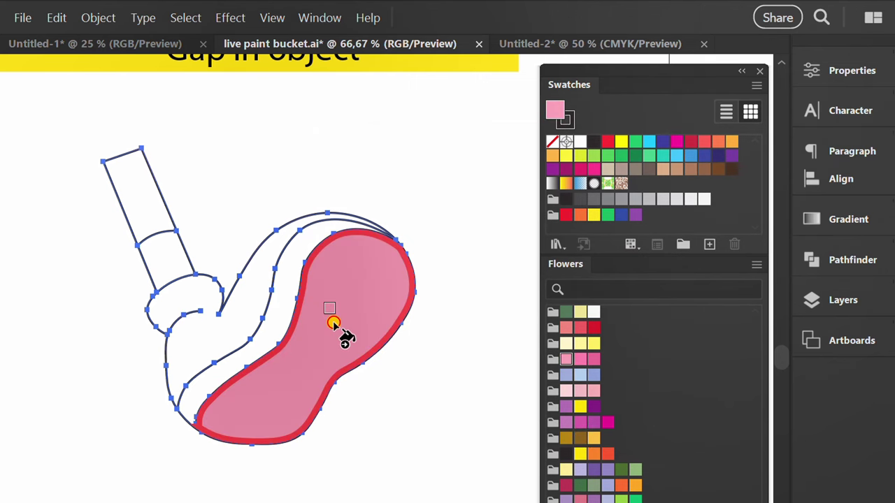
alt+scroll(176, 441, up, 5)
alt+scroll(200, 437, up, 1)
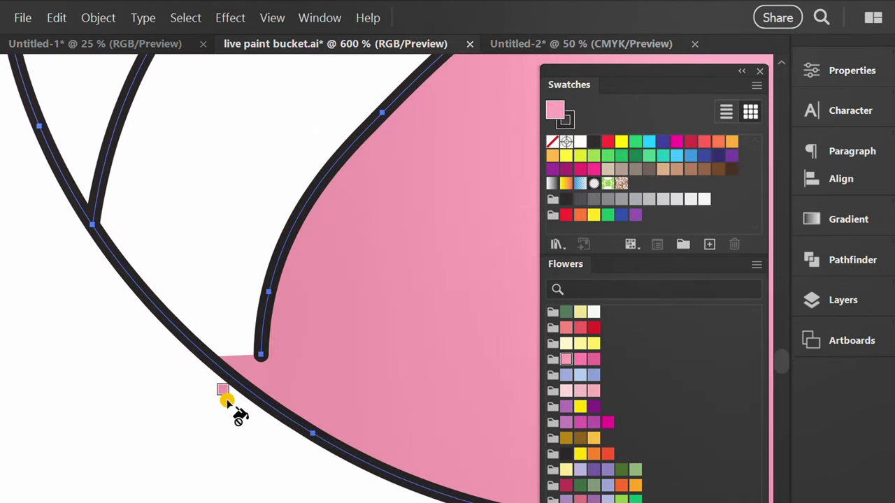
alt+scroll(220, 409, up, 1)
key(ctrl+0)
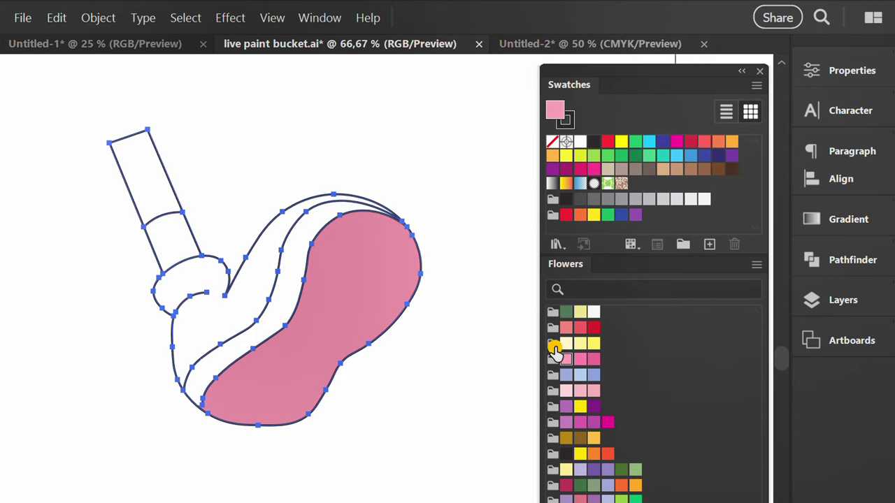
click(565, 343)
click(296, 284)
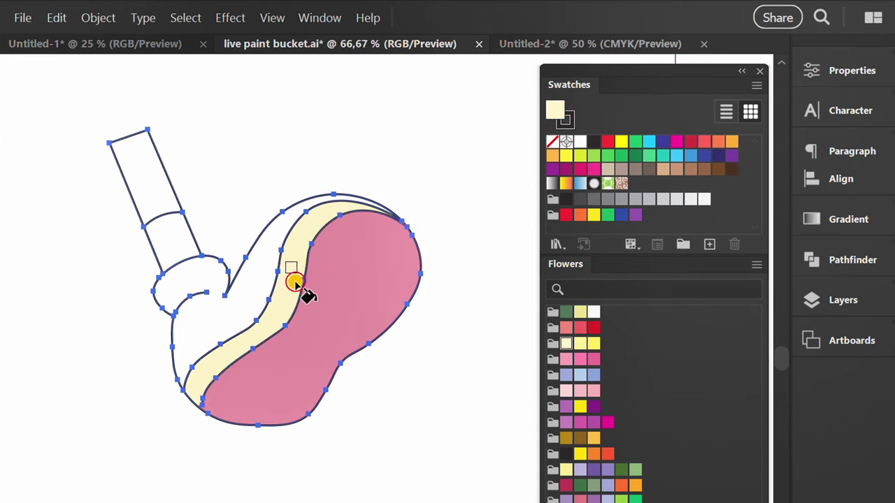
- Deselect the Live Paint group and switch to the Untitled-2 flower document
key(v)
click(178, 436)
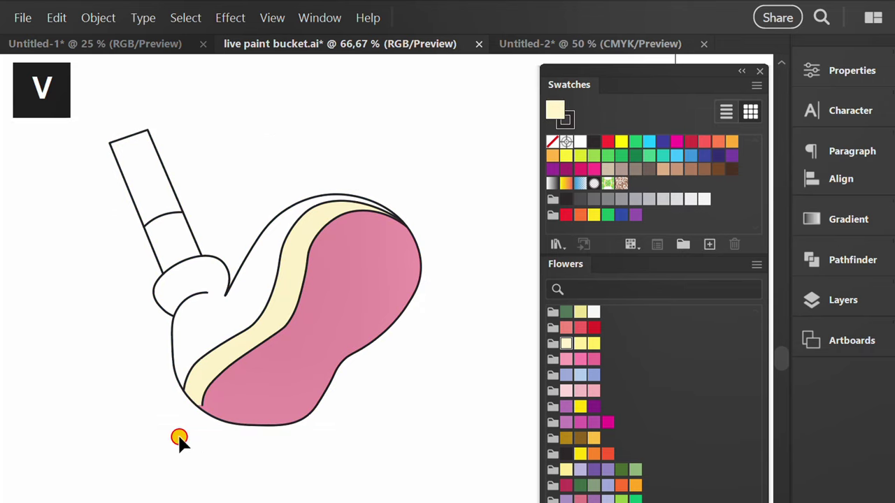
drag(178, 439, 315, 392)
click(518, 16)
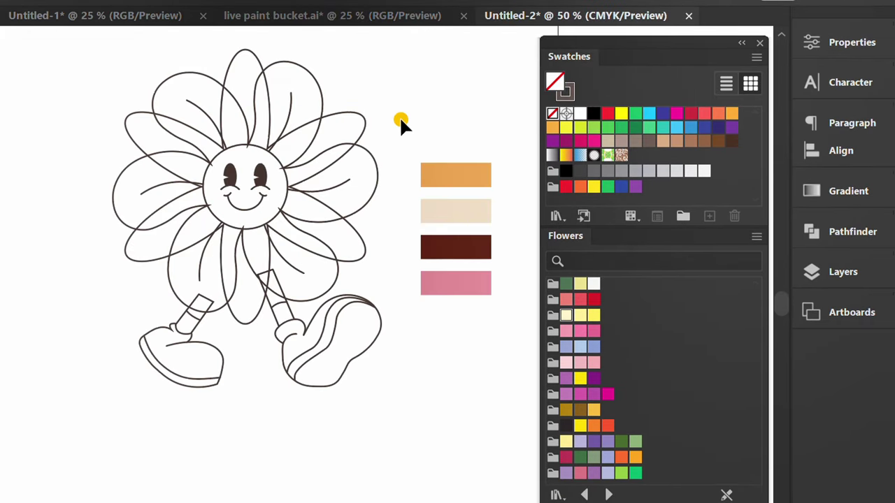
- Bring the flower into view and float the Layers panel beside the canvas
scroll(399, 117, up, 1)
drag(366, 119, 390, 149)
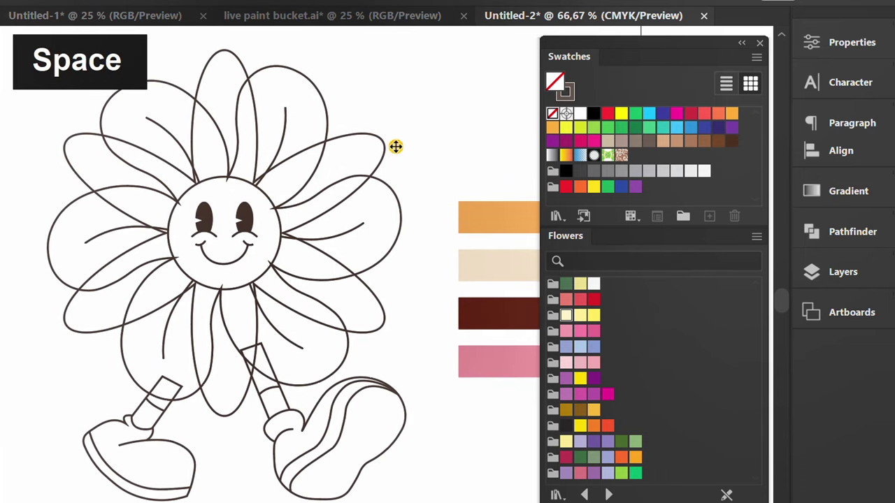
mouse_move(632, 34)
mouse_down()
mouse_move(631, 52)
mouse_move(852, 343)
mouse_up()
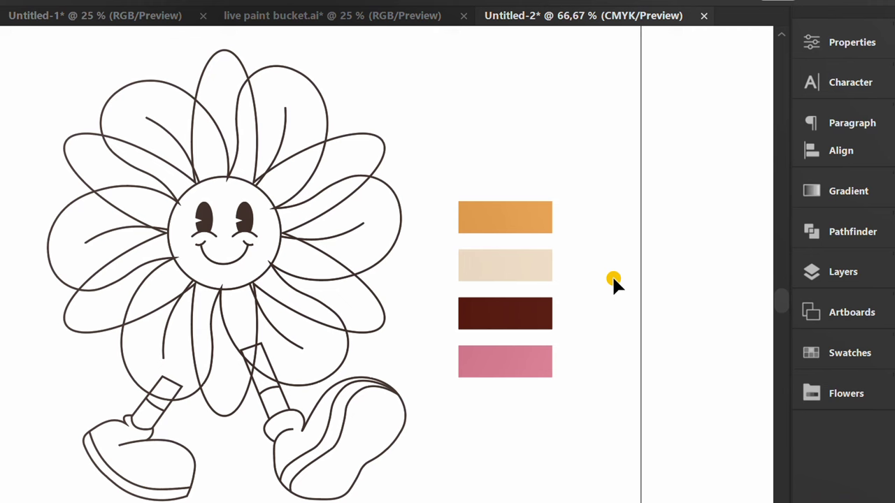
click(842, 272)
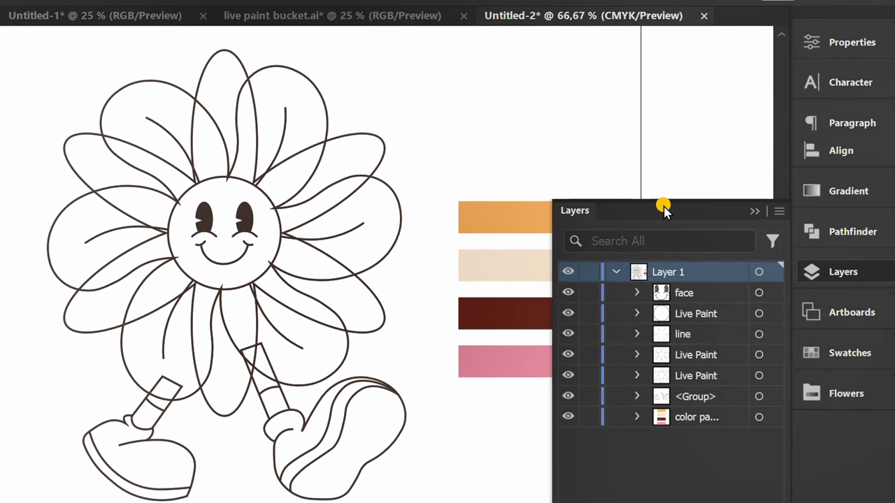
drag(664, 209, 653, 98)
- Nudge the four colour samples slightly up and left
key(space)
drag(430, 138, 390, 149)
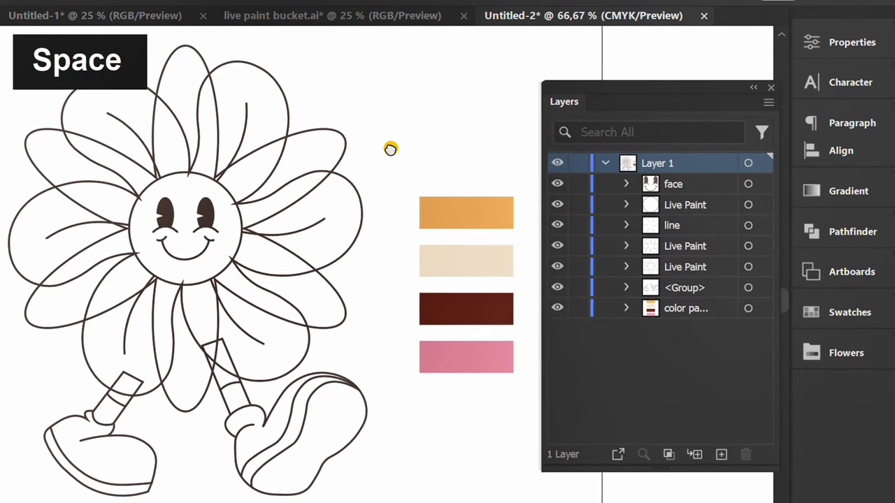
drag(459, 396, 460, 397)
drag(435, 313, 420, 299)
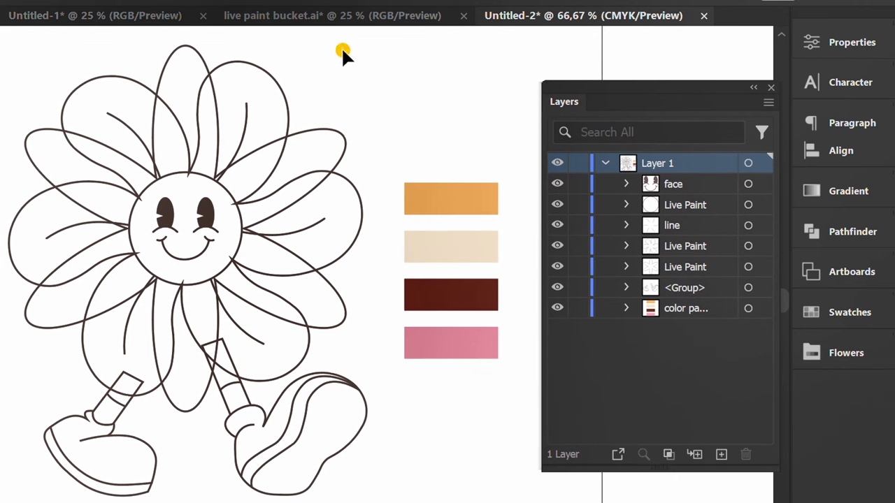
drag(351, 92, 44, 499)
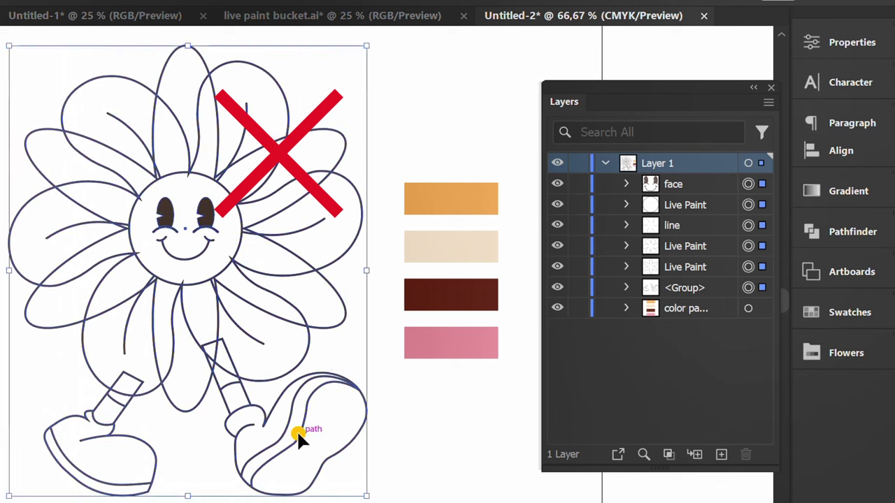
- Hide the face, line and three Live Paint layers so only the legs and shoes show
click(415, 438)
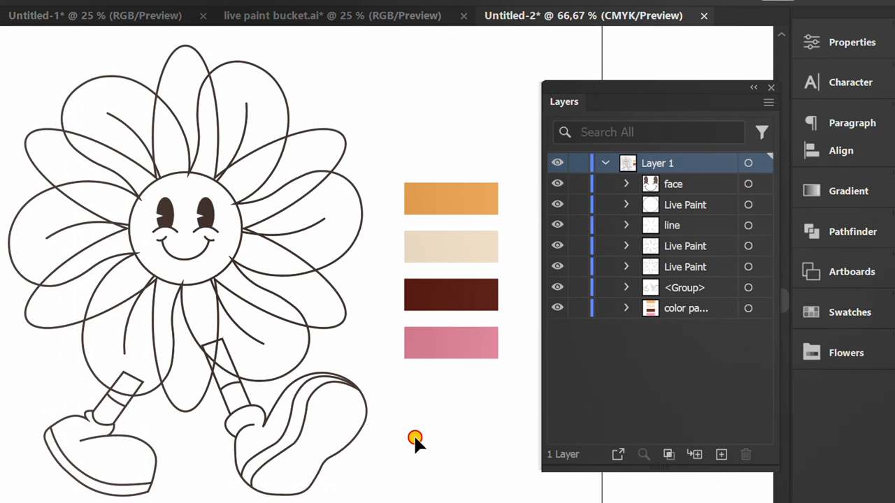
click(557, 185)
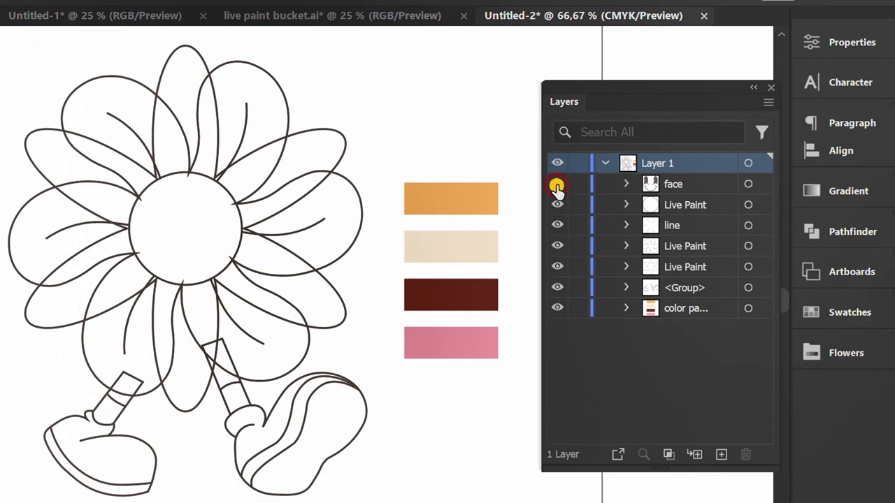
click(557, 205)
click(558, 225)
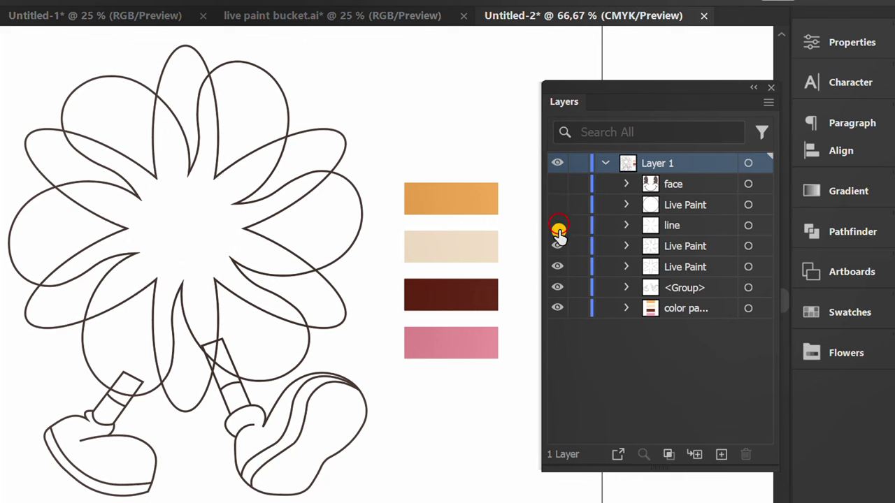
click(557, 246)
click(558, 267)
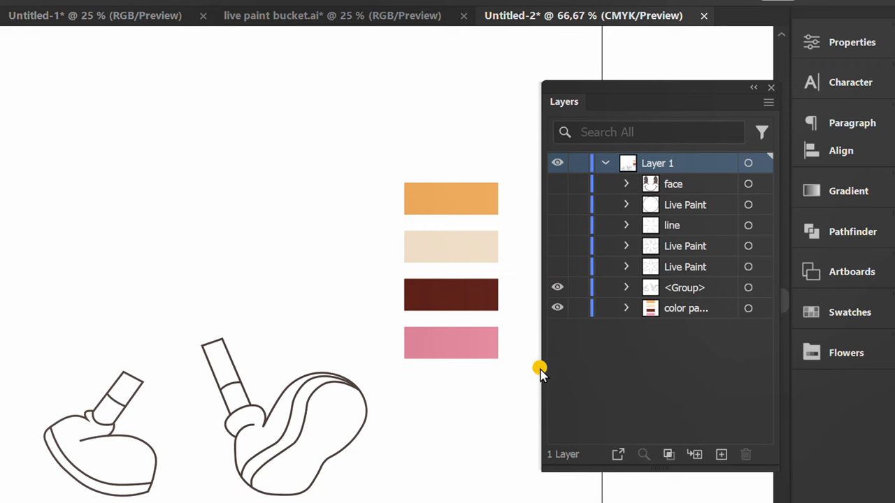
- Select both shoes for Live Paint and fill the right shoe's inner region pink
key(space)
drag(386, 451, 399, 362)
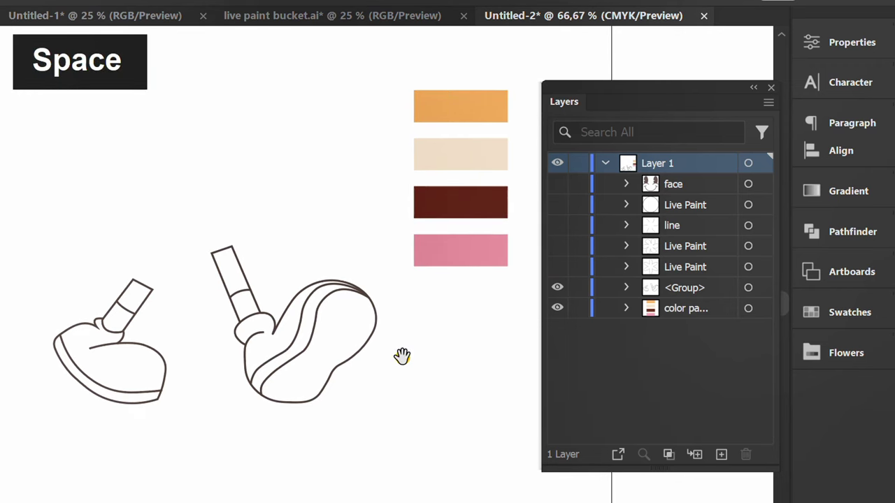
mouse_move(427, 242)
mouse_down()
mouse_move(157, 474)
mouse_move(66, 490)
mouse_up()
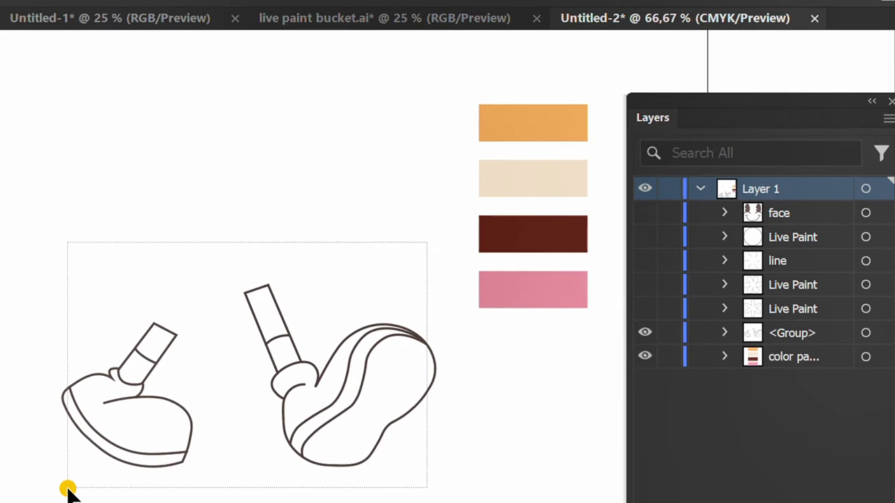
key(k)
key(alt)
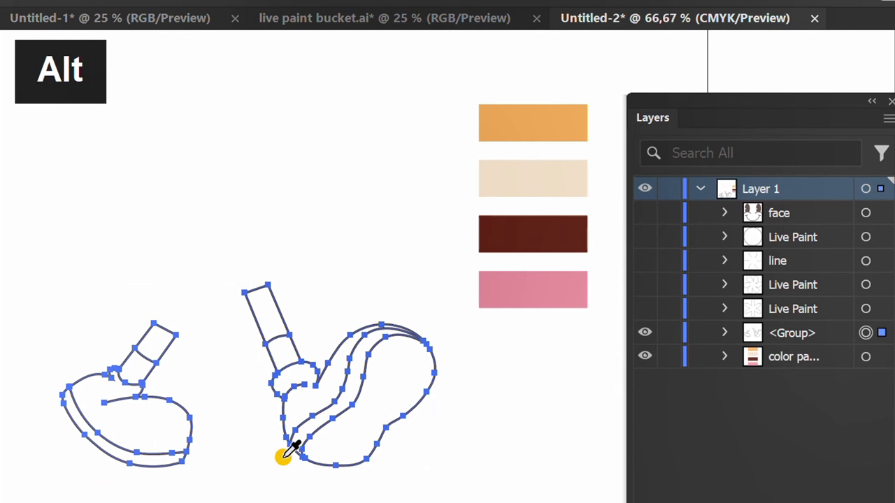
alt+click(516, 289)
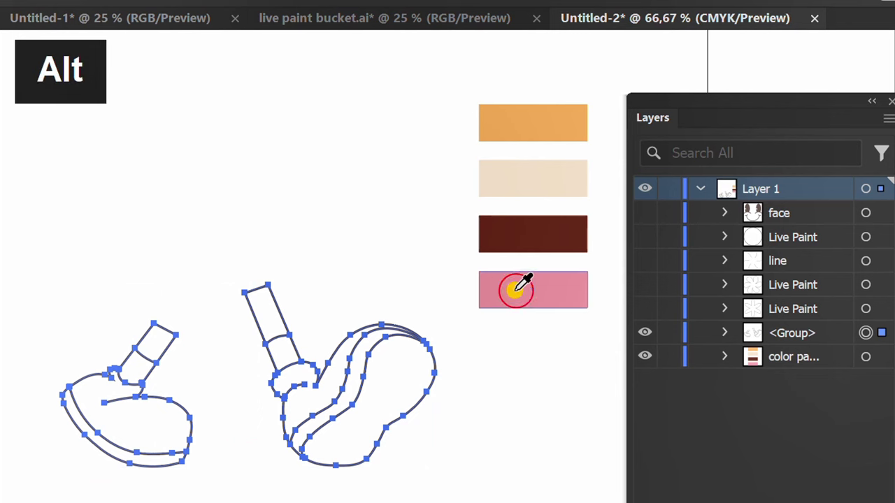
click(397, 380)
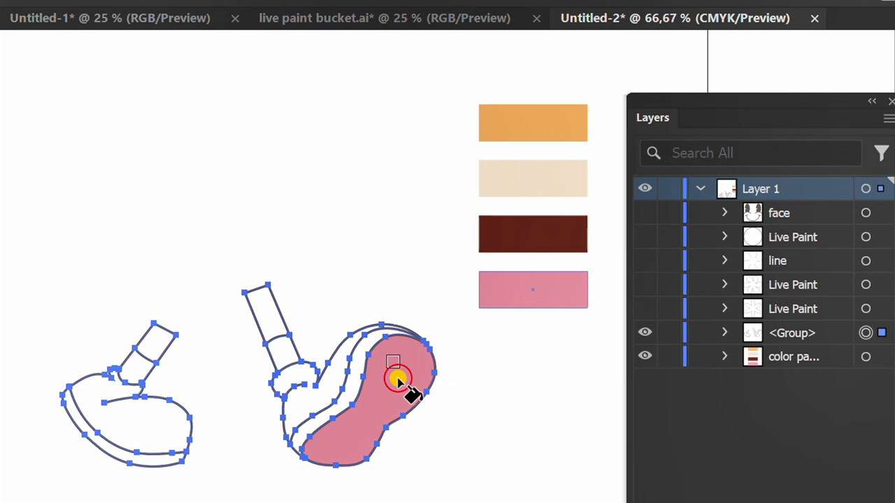
- Fill the right shoe's strip beige, its upper part orange and the leg top dark brown
alt+click(514, 180)
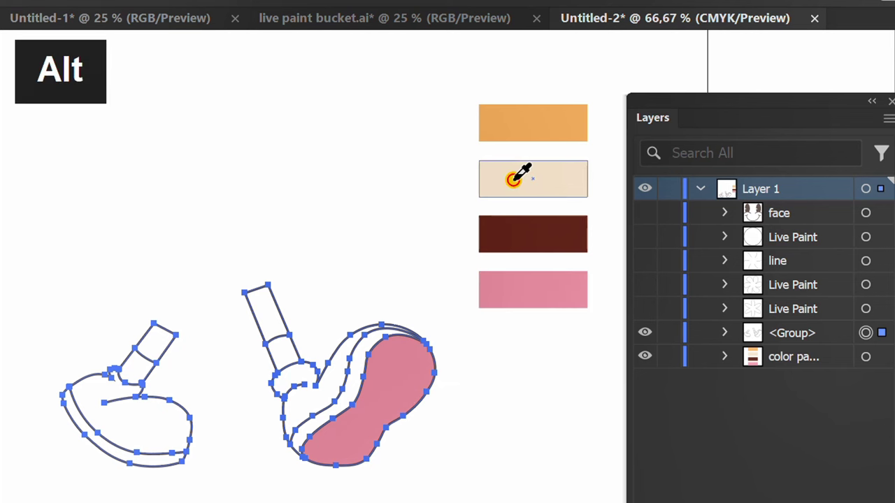
click(350, 370)
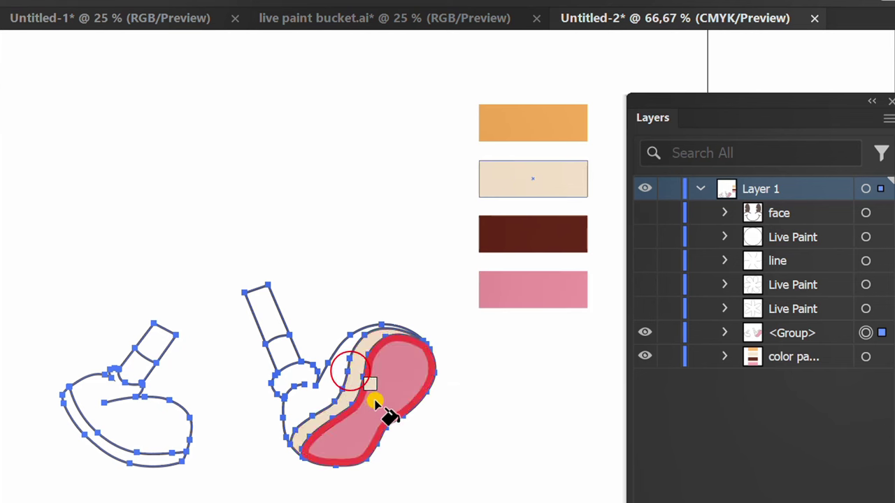
alt+click(523, 119)
click(332, 359)
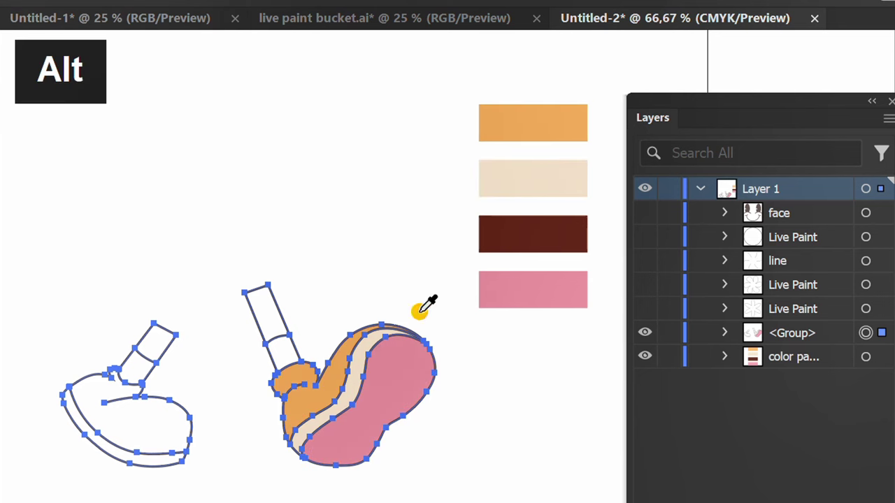
alt+click(516, 180)
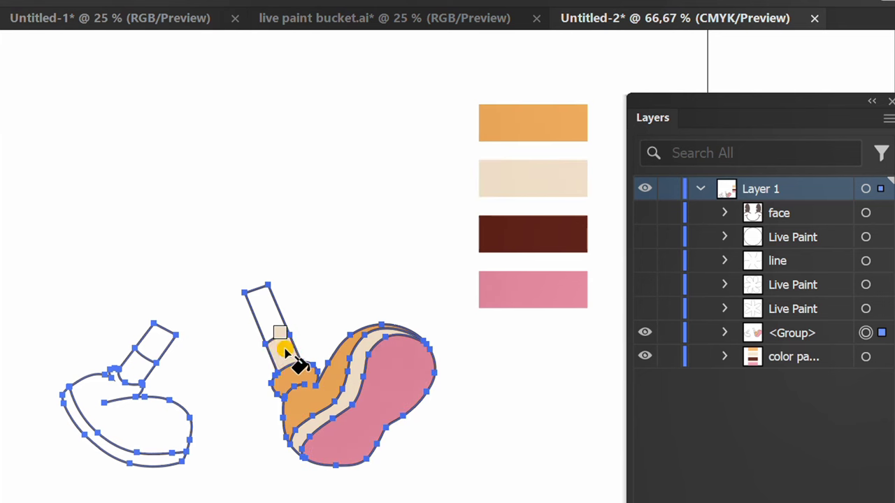
alt+click(486, 241)
click(271, 314)
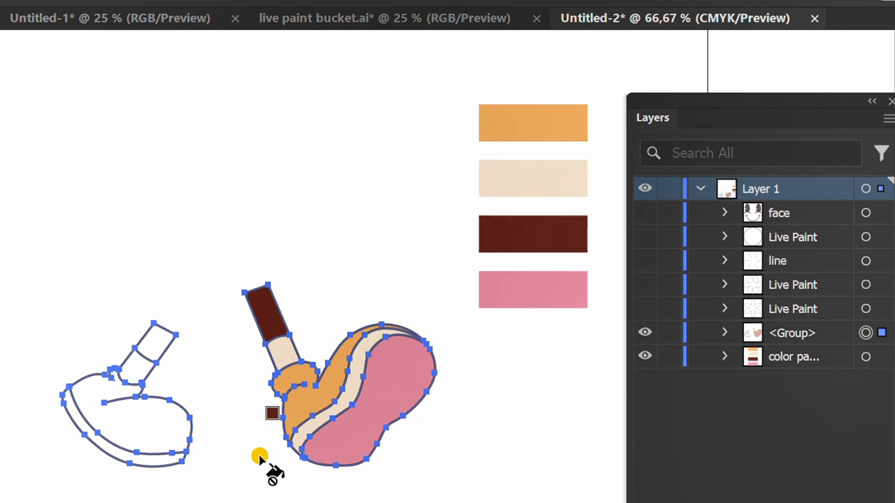
- Colour the left shoe orange, its leg top dark brown, and its lower leg and sole cream
alt+click(516, 121)
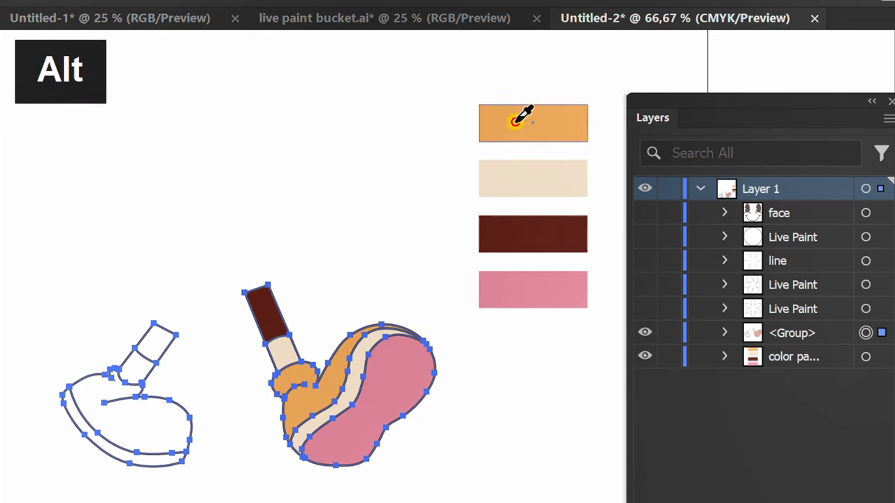
click(172, 439)
alt+click(266, 306)
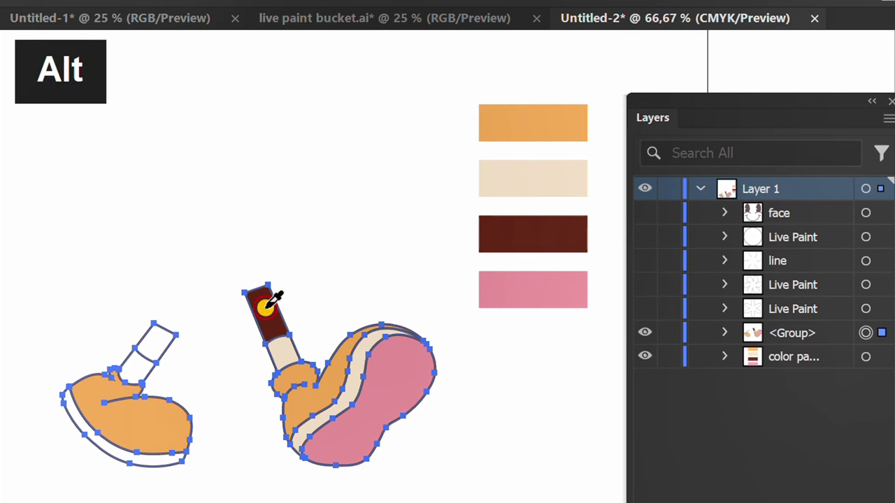
click(151, 341)
alt+click(280, 346)
click(144, 369)
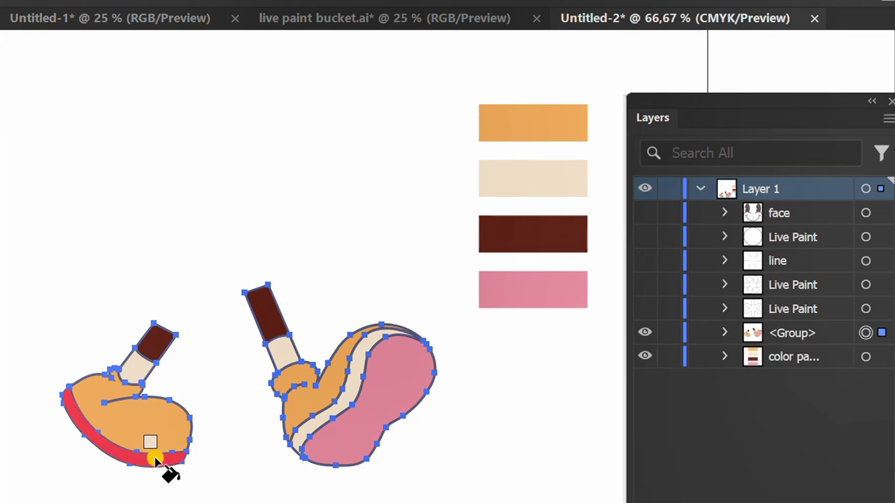
click(155, 461)
- Show the six-petal back flower's Live Paint layer and paint it orange from the palette
key(v)
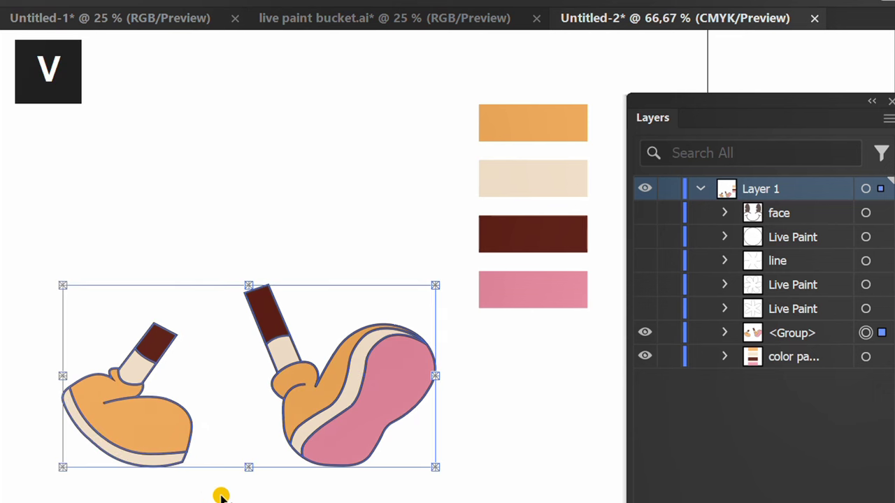
key(ctrl+shift+a)
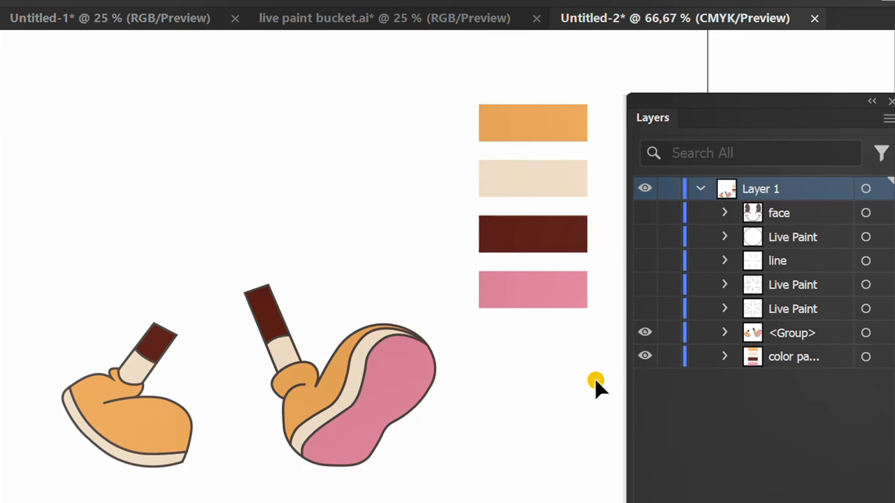
click(645, 309)
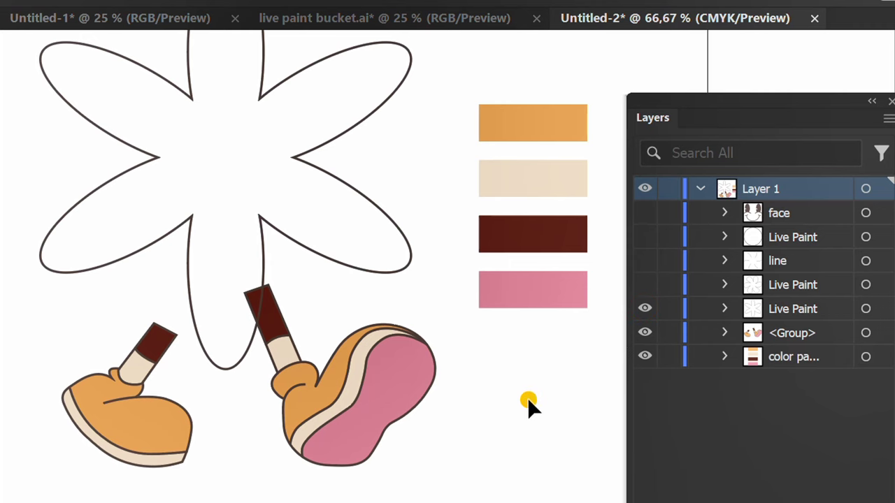
key(ctrl+minus)
click(354, 180)
key(k)
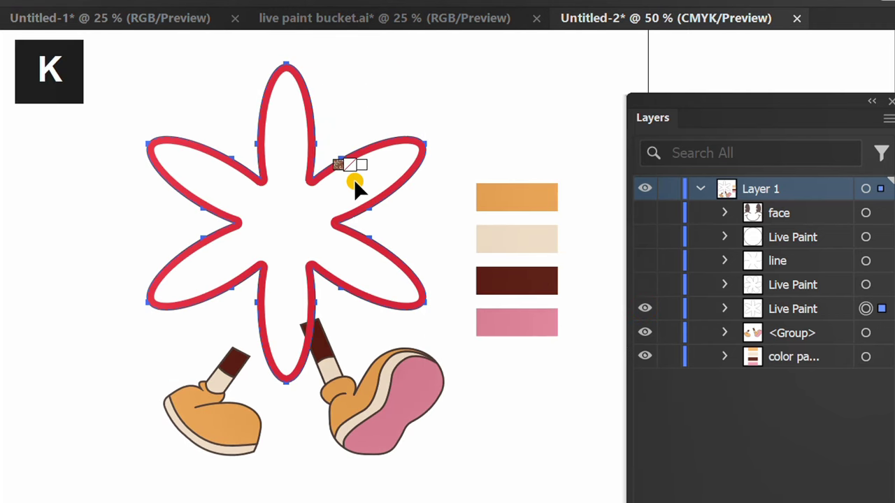
key(alt)
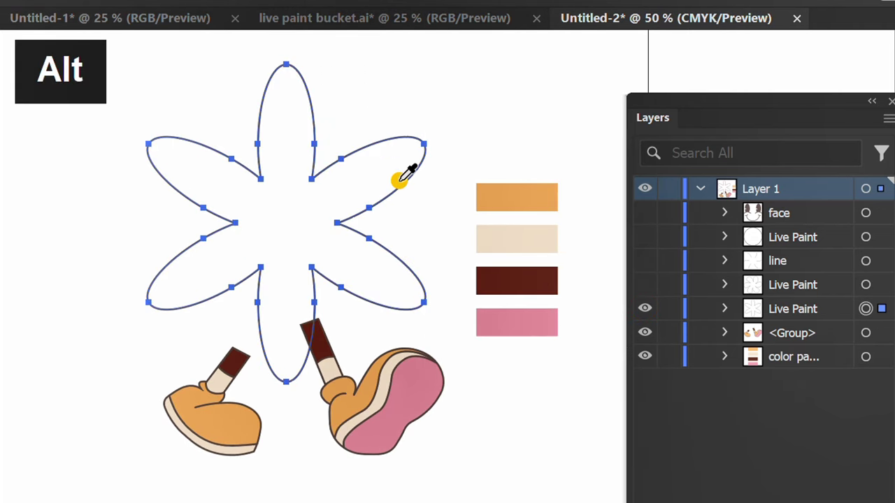
alt+click(524, 194)
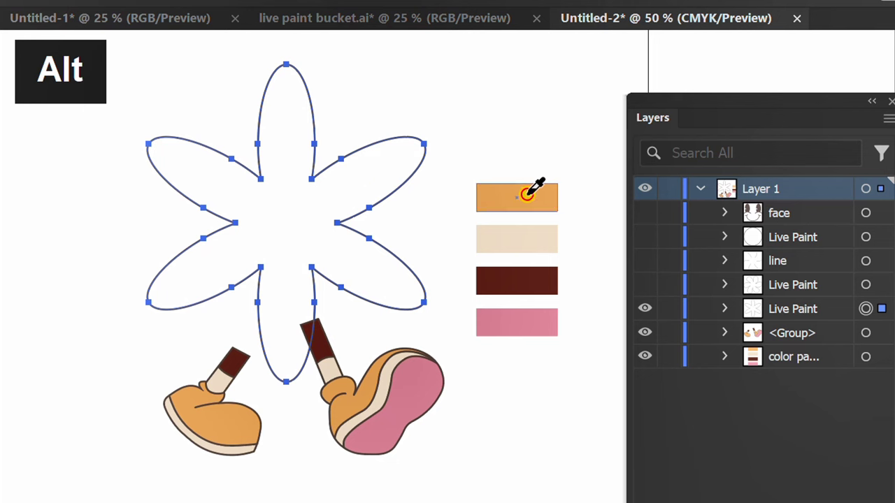
click(285, 186)
key(v)
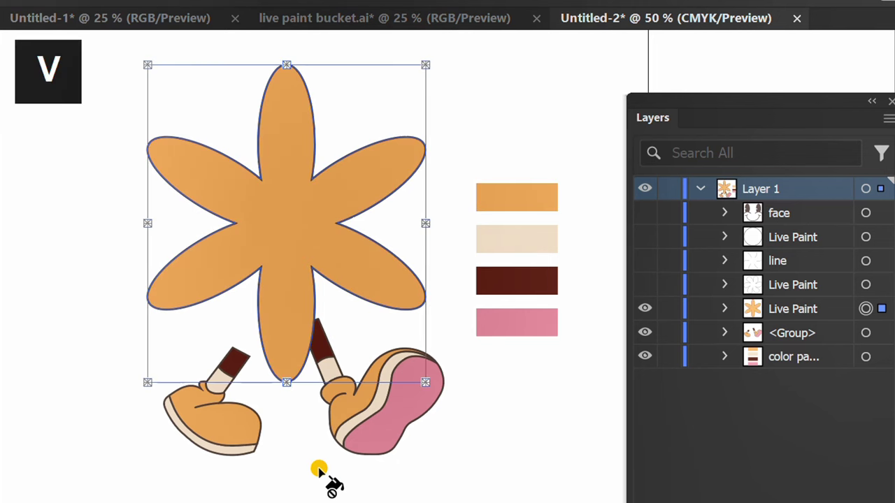
click(318, 467)
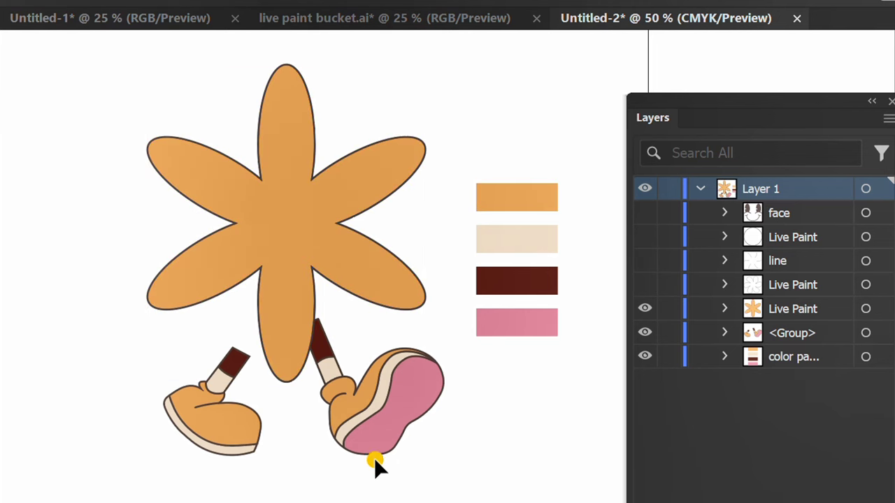
- Show the front petal outlines and fill the rounded petals pink from the palette
click(642, 285)
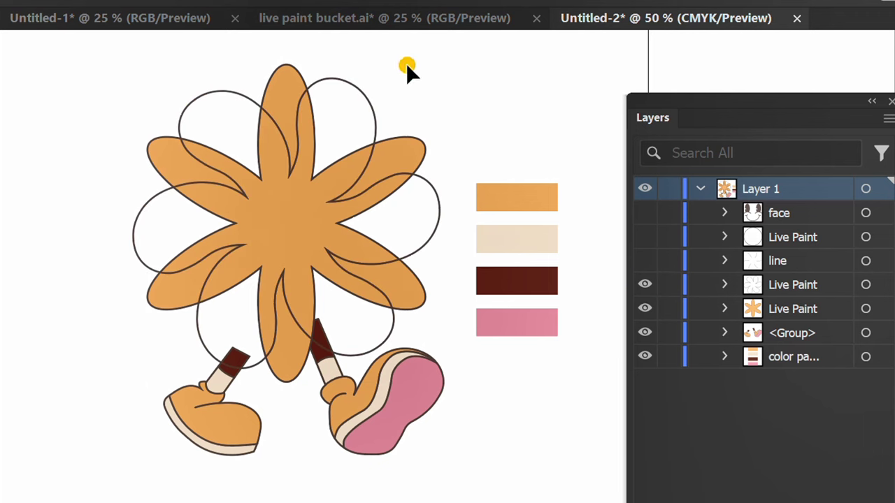
drag(375, 87, 354, 101)
key(k)
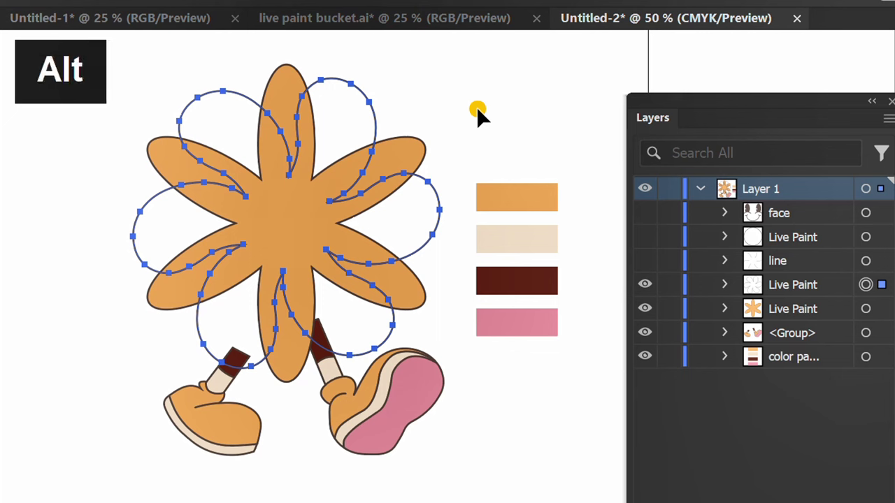
alt+click(534, 324)
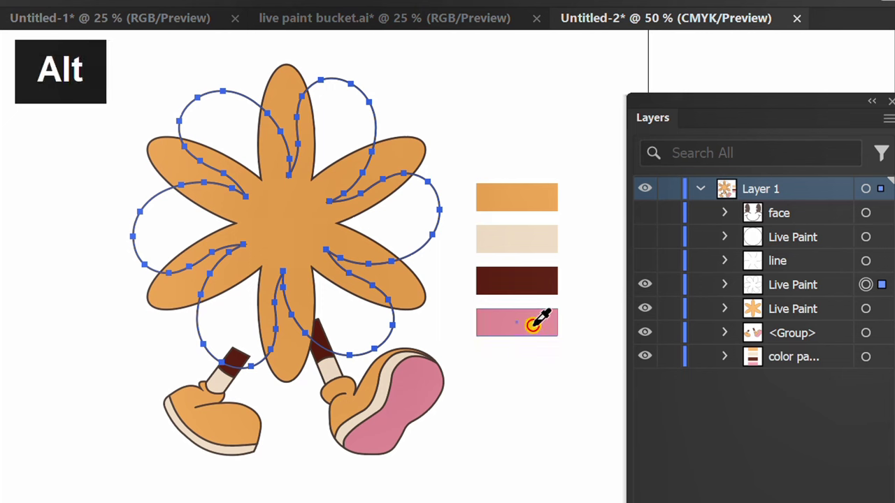
click(352, 120)
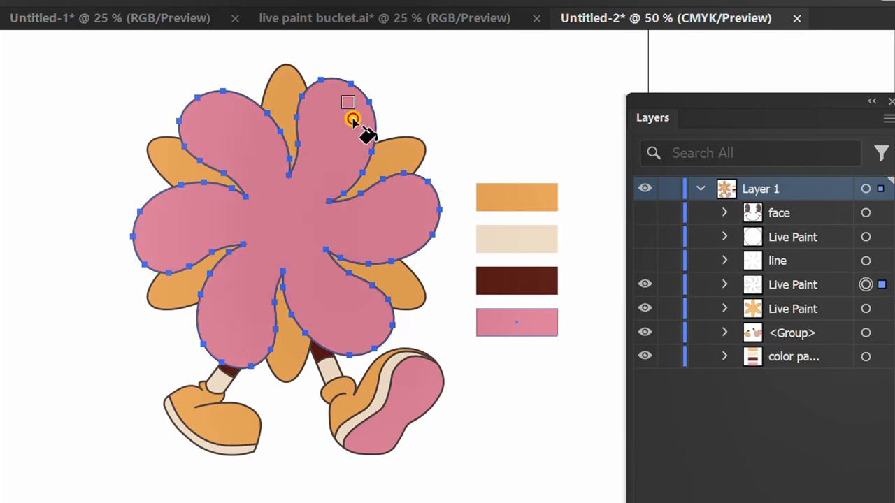
key(v)
click(472, 109)
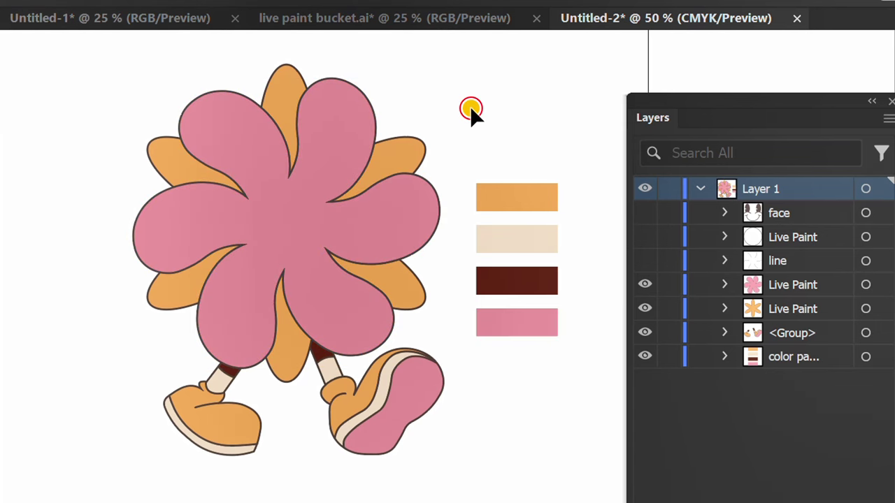
- Show the petal lines and centre circle layers, then fill the centre circle cream
click(643, 262)
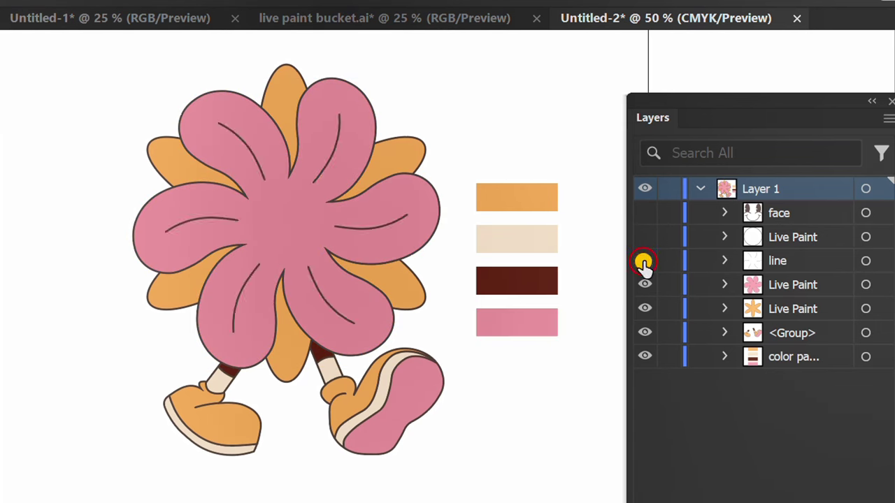
click(643, 237)
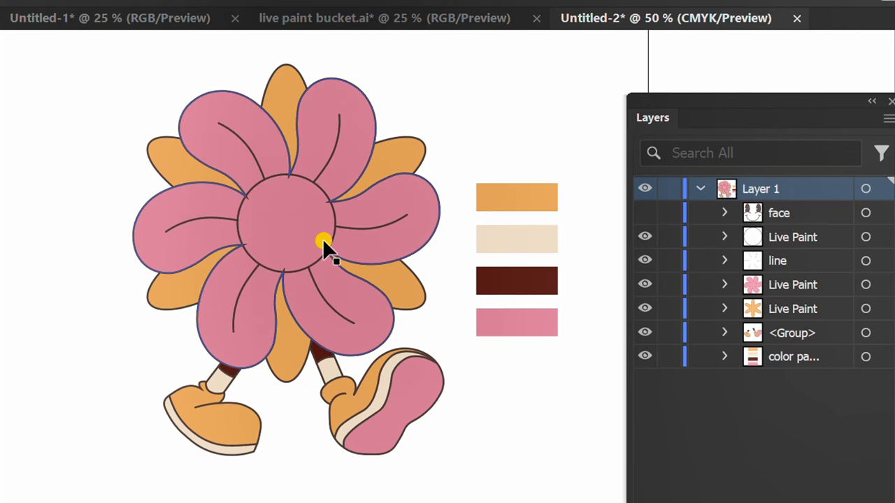
scroll(314, 236, up, 3)
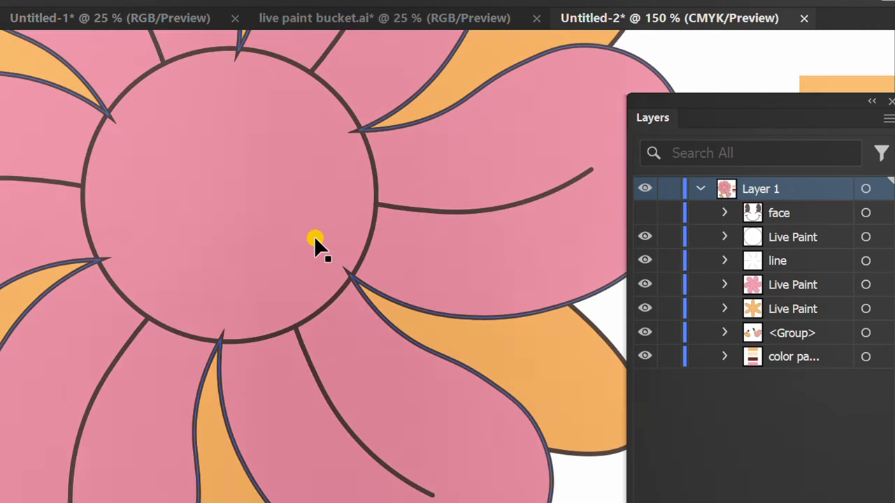
click(372, 175)
scroll(312, 226, down, 2)
scroll(307, 231, down, 1)
key(k)
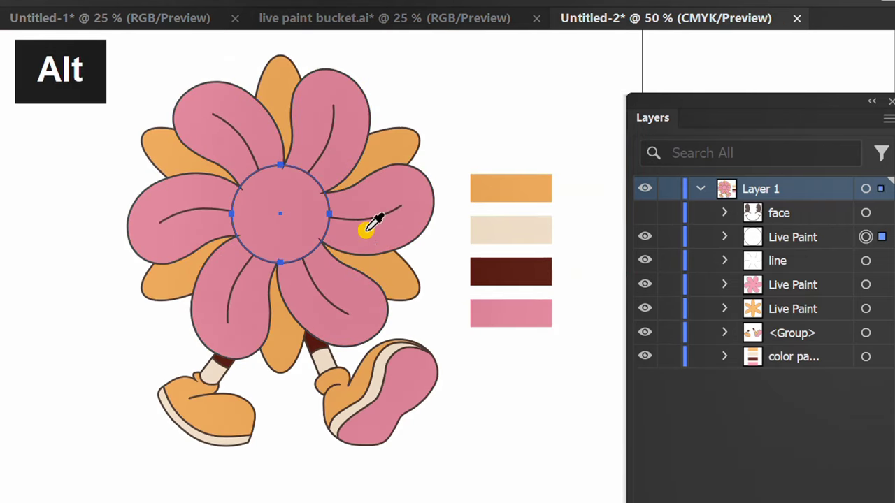
alt+click(497, 228)
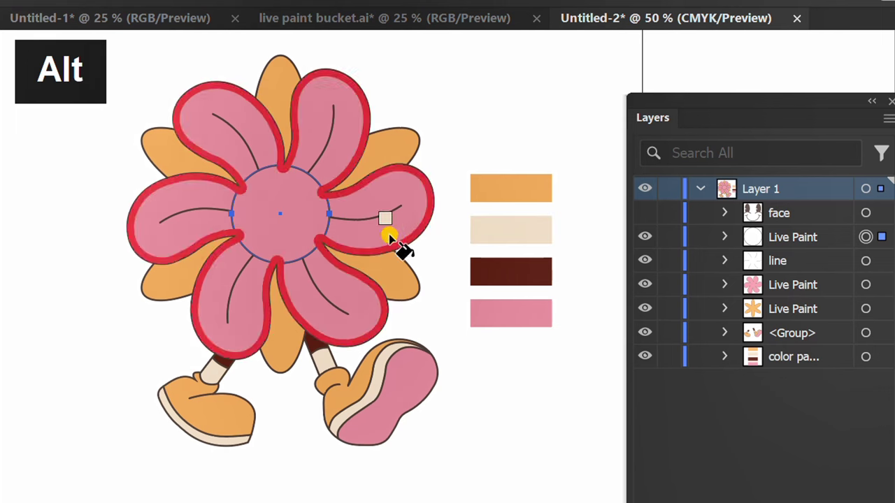
click(278, 203)
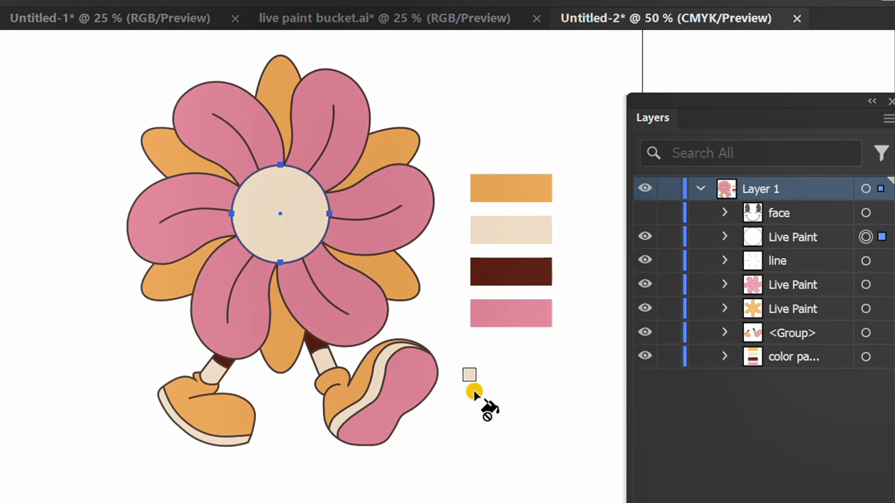
key(v)
click(434, 449)
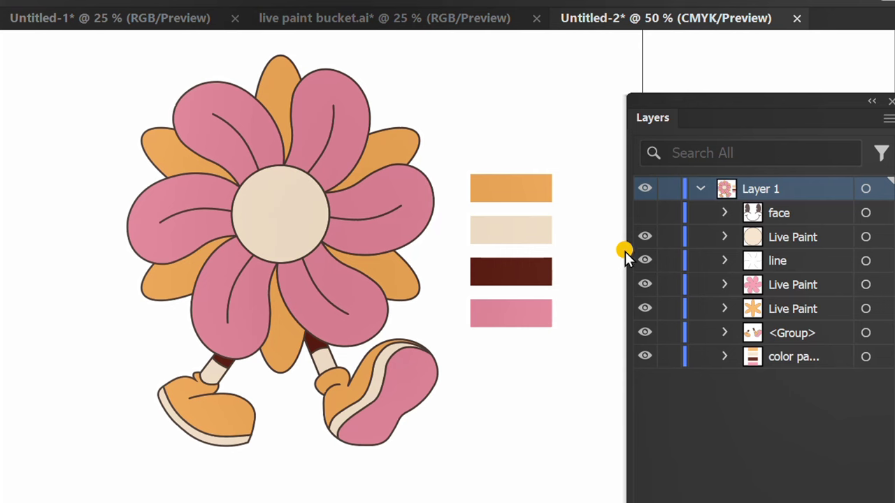
- Show the face layer's eyes and smile and dock the Layers panel on the right
click(643, 213)
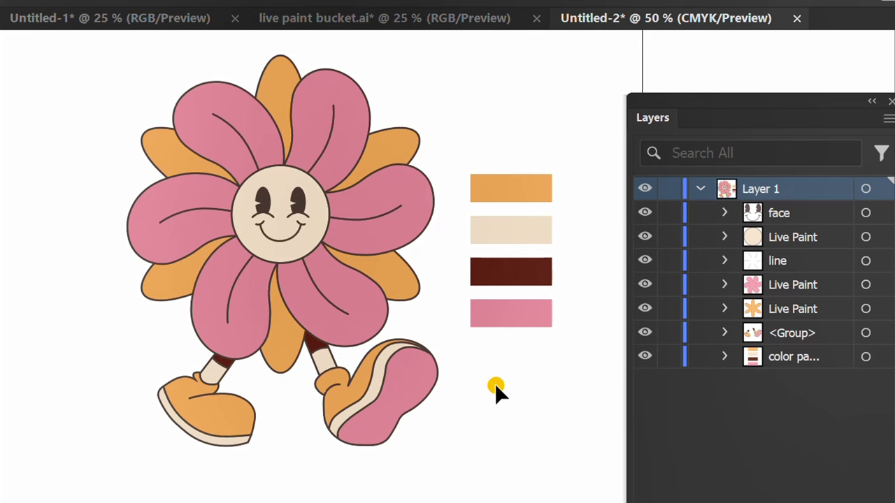
drag(495, 383, 455, 419)
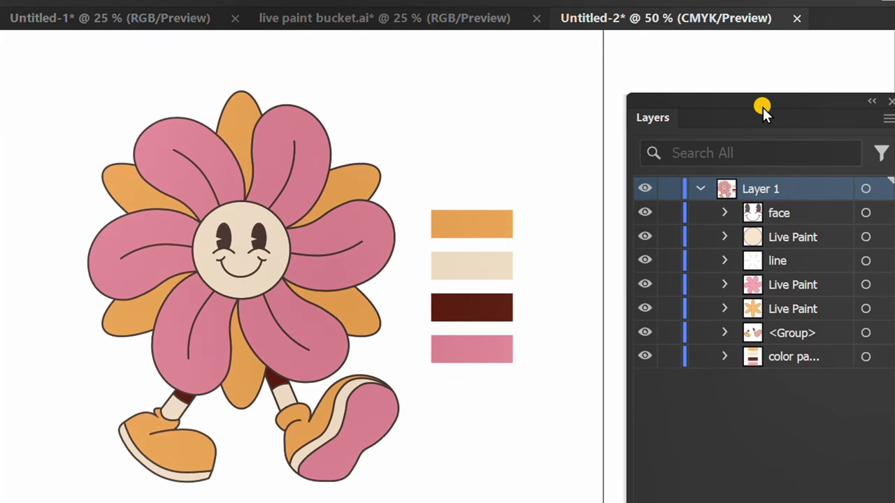
drag(763, 105, 865, 394)
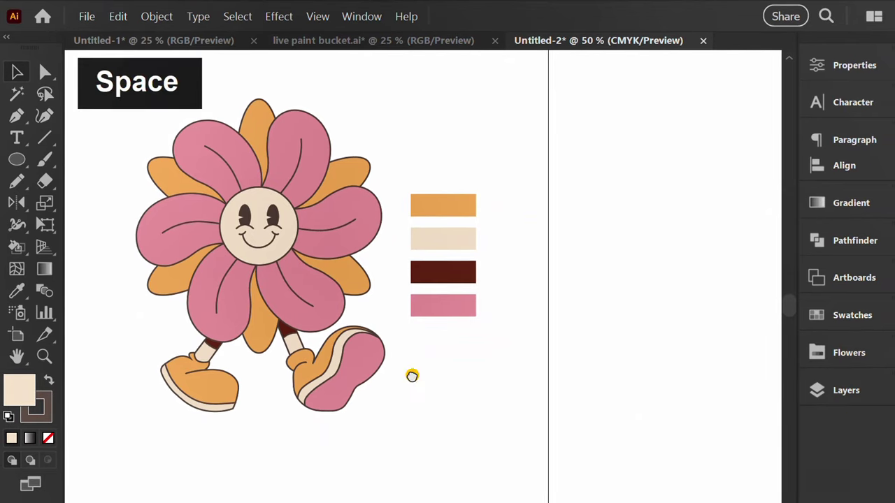
drag(412, 373, 519, 390)
scroll(448, 280, up, 1)
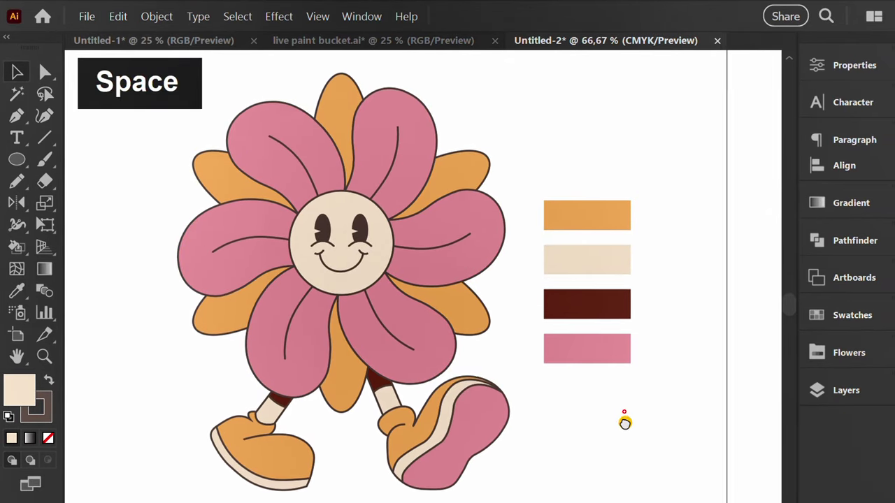